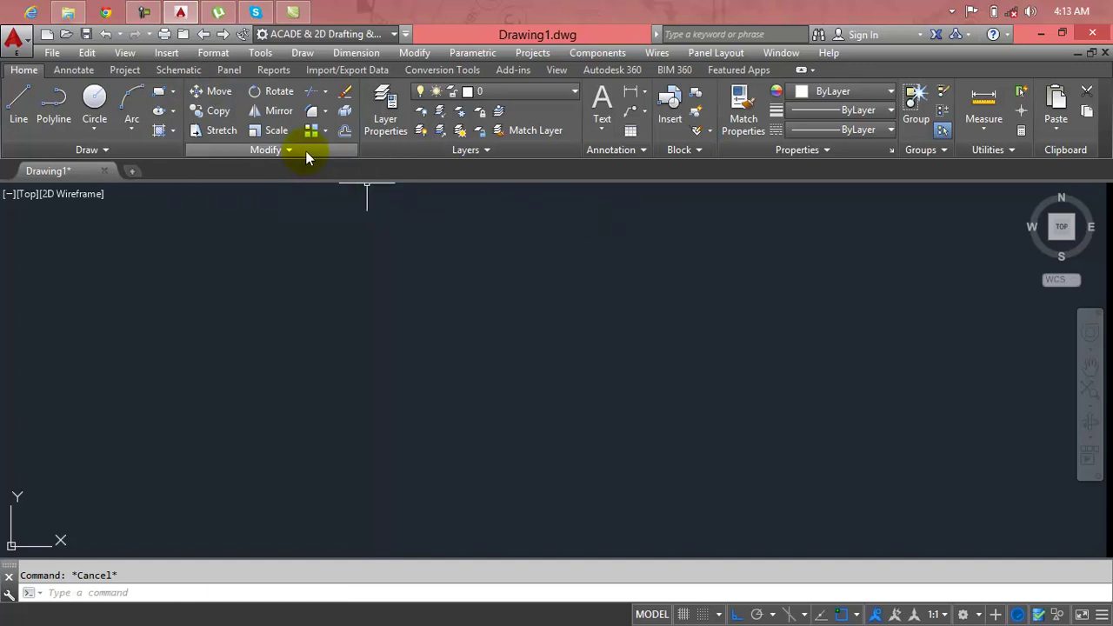
left_click(305, 151)
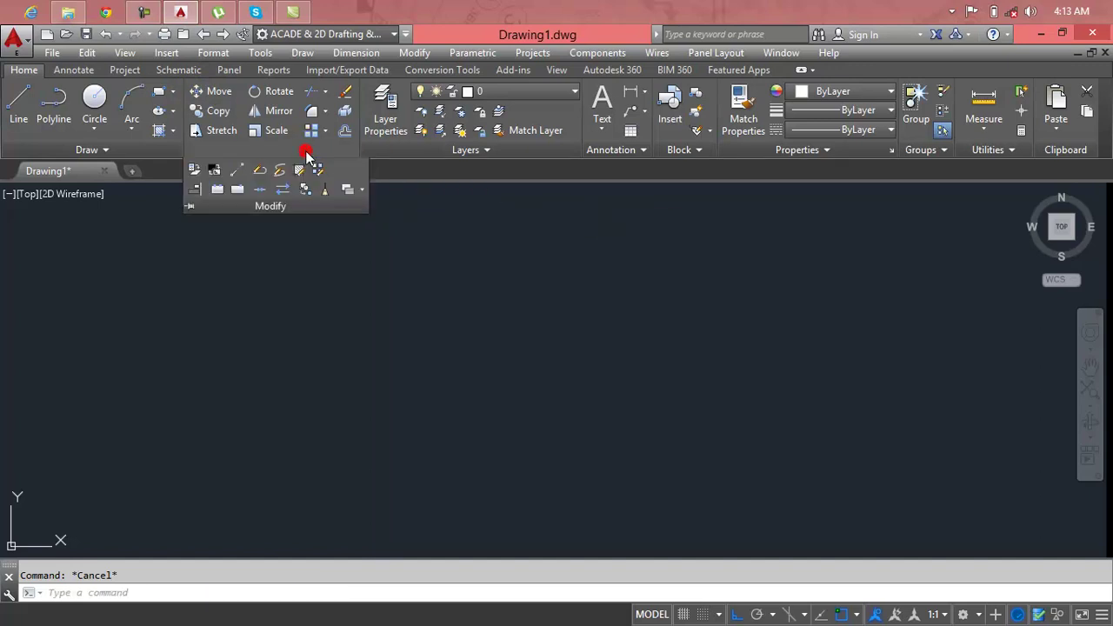
left_click(361, 190)
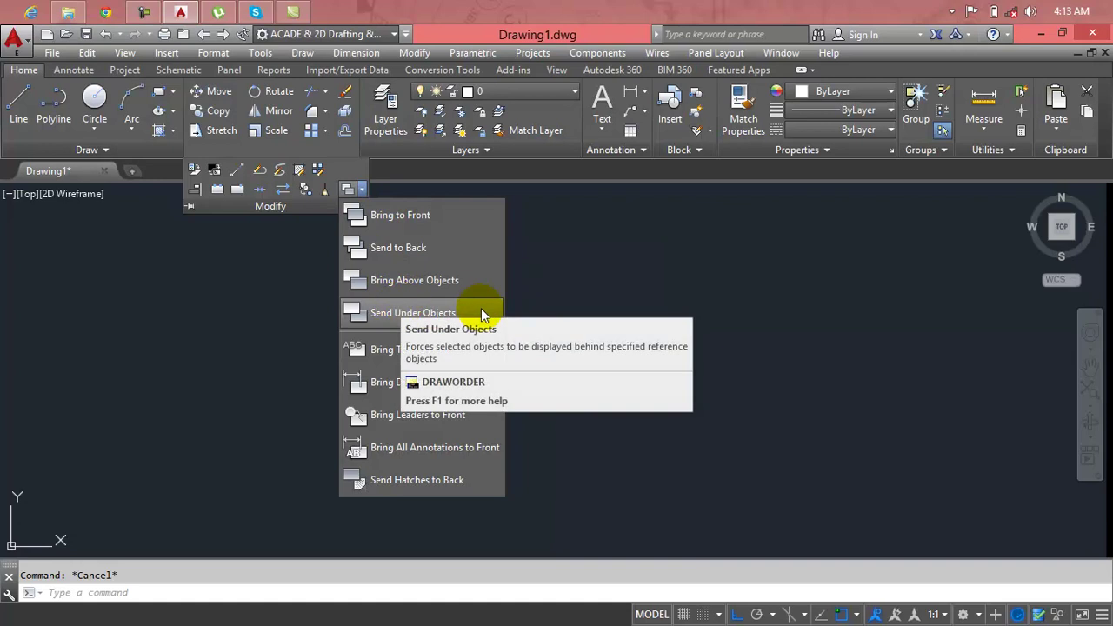
left_click(584, 272)
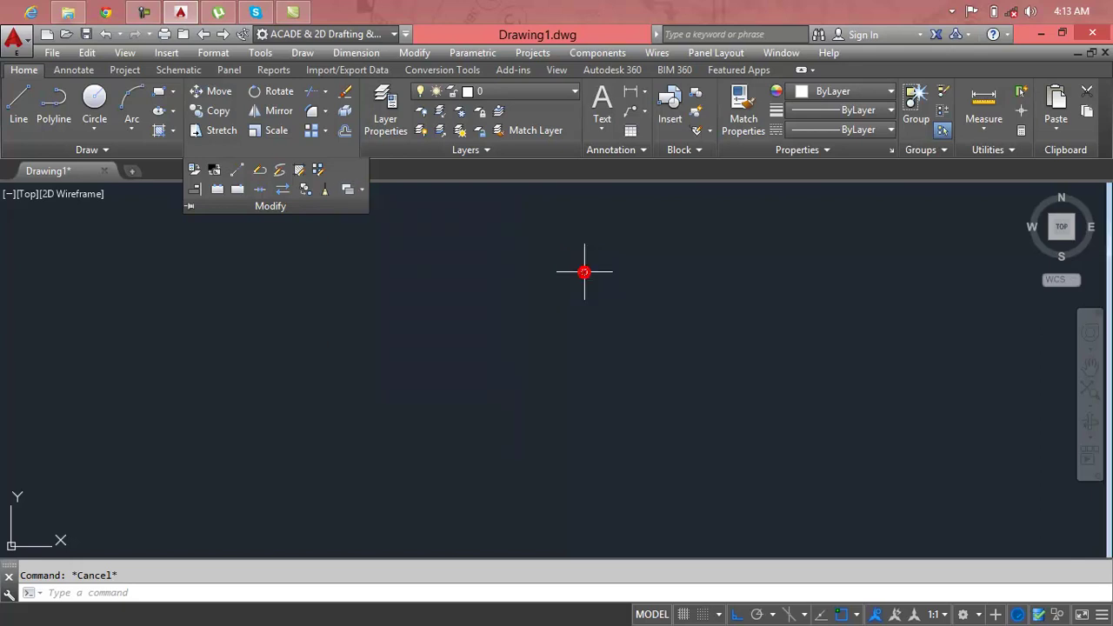
left_click(534, 273)
key("Escape")
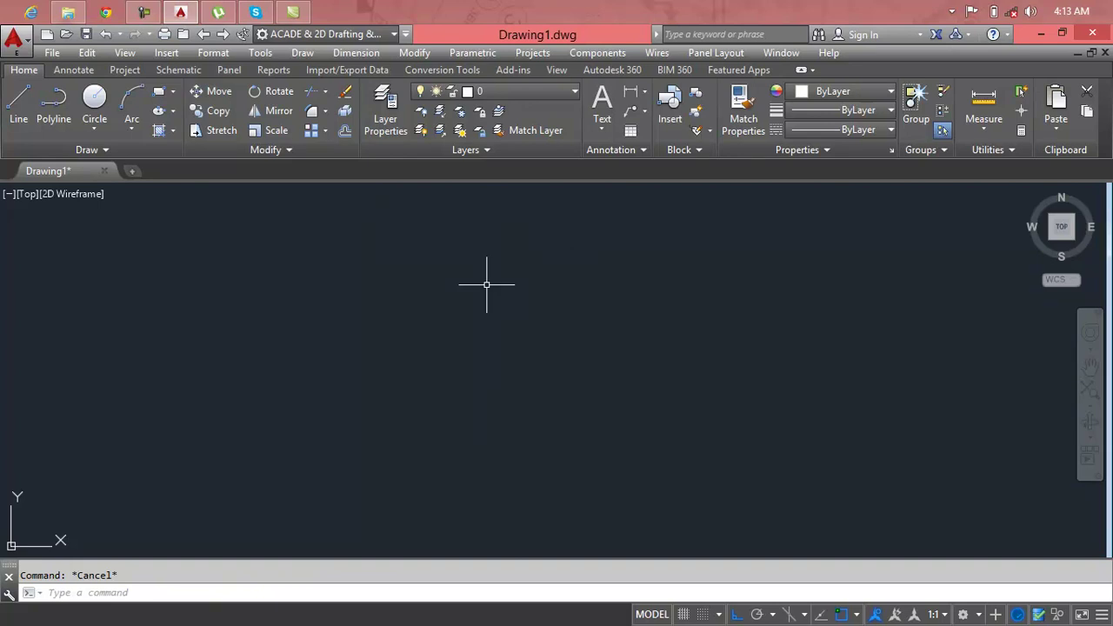
Draw a wide horizontal rectangle freehand in the empty drawing area.
type("rec")
key("Return")
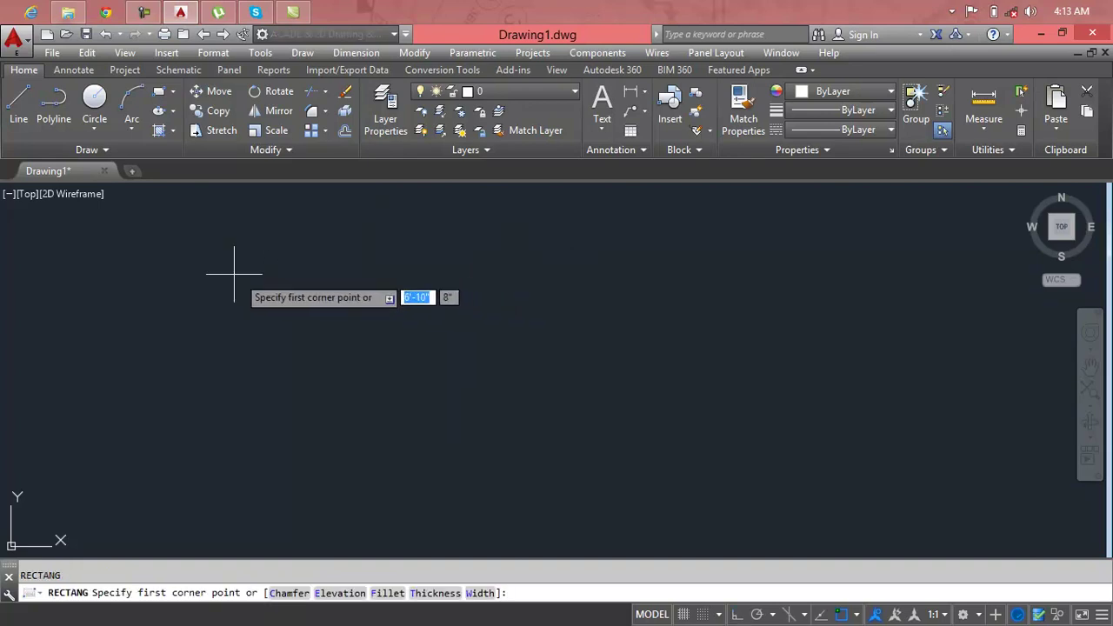
left_click(230, 261)
left_click(691, 451)
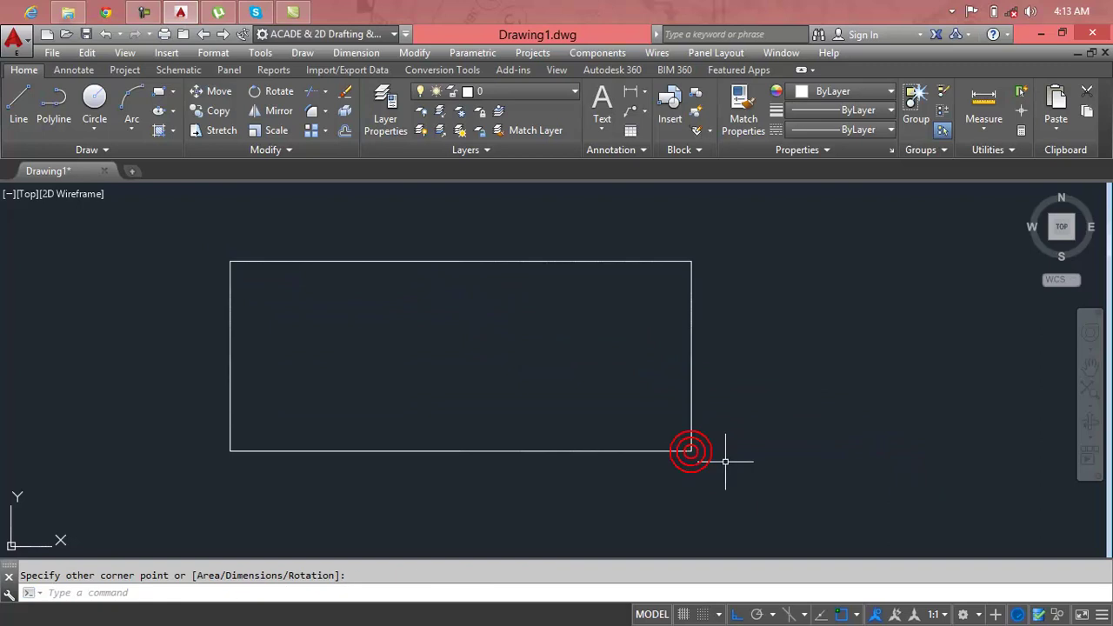
Draw a circle centred on the rectangle's lower-right corner so that it overlaps the rectangle's edges.
type("c")
key("Return")
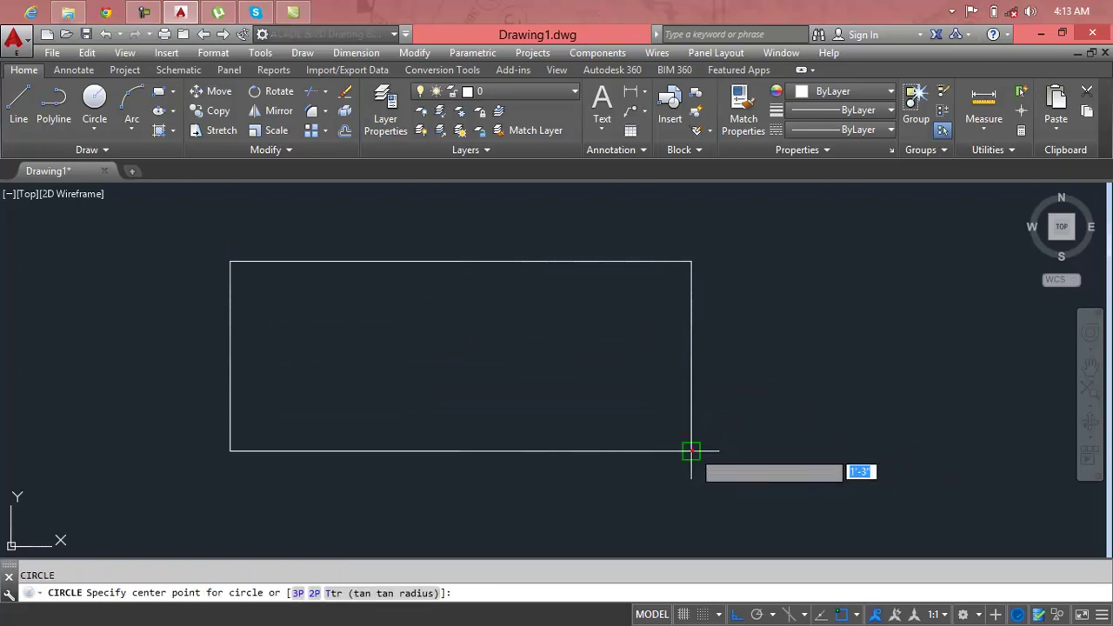
left_click(691, 451)
left_click(737, 348)
scroll(740, 365, "down", 1)
middle_click_drag(742, 379, 726, 236)
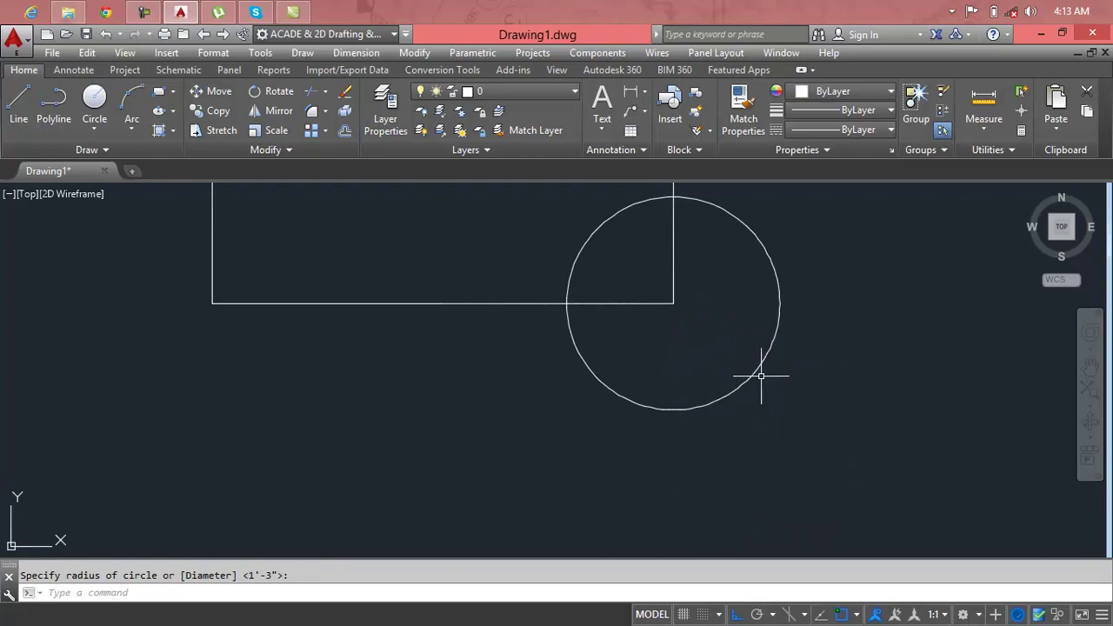
key("Escape")
Change the circle's object colour to yellow 248,215,49 and clear the selection.
scroll(830, 401, "down", 1)
middle_click_drag(827, 397, 827, 460)
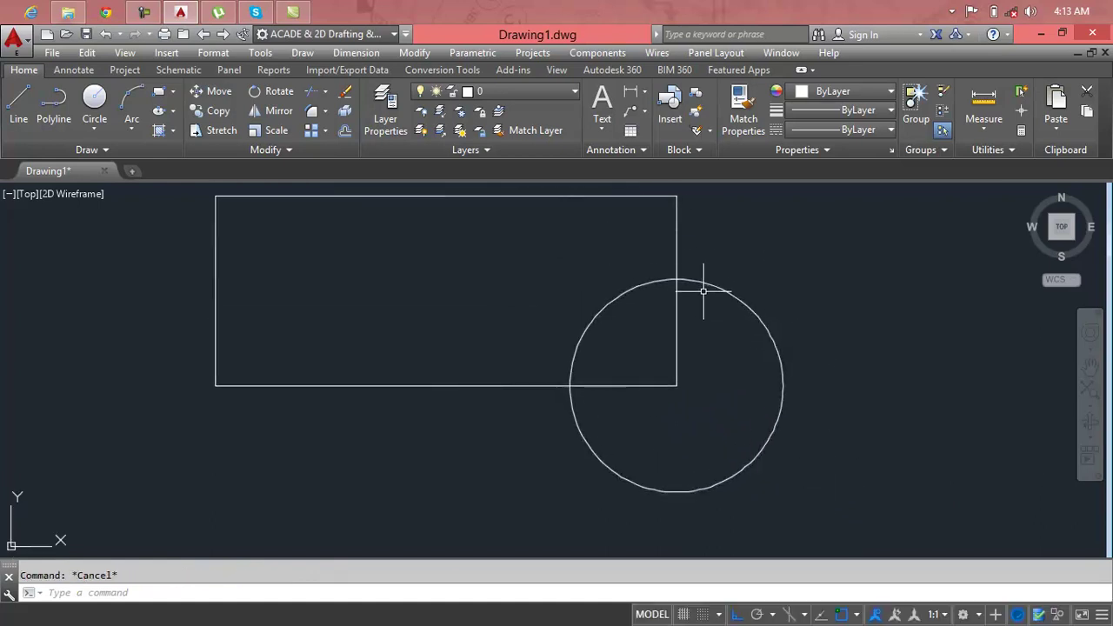
scroll(696, 285, "up", 4)
scroll(695, 286, "down", 4)
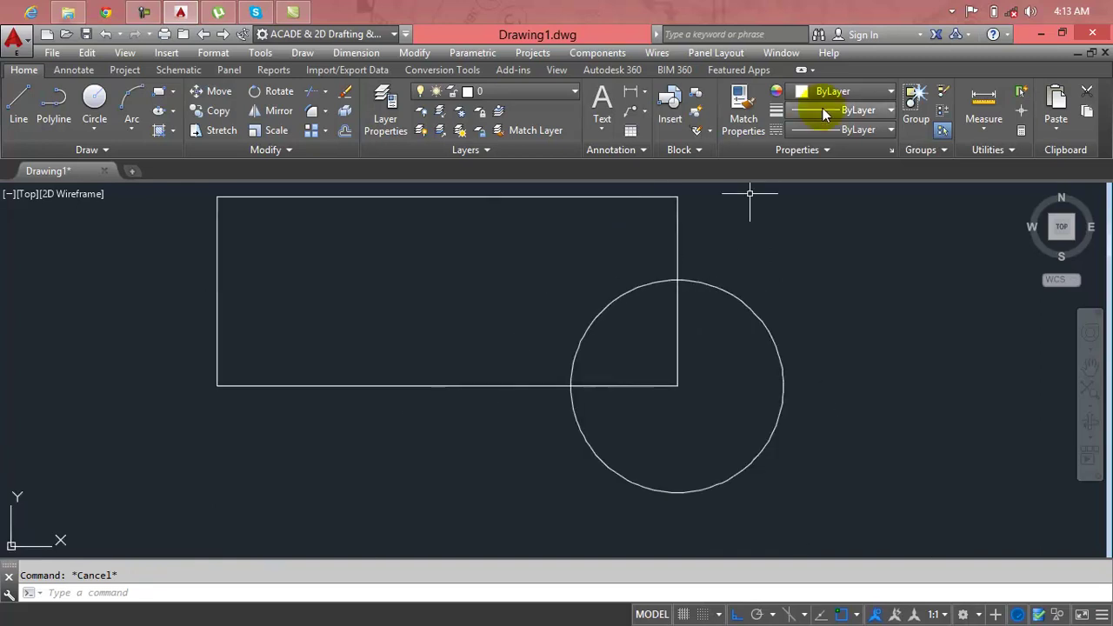
left_click(751, 310)
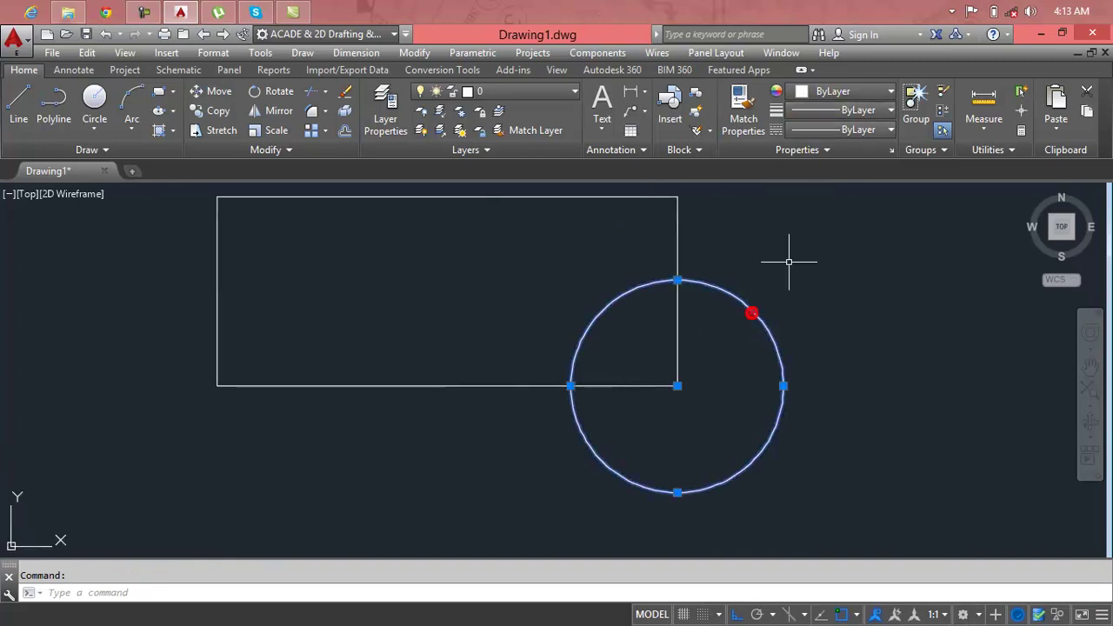
left_click(865, 93)
left_click(813, 159)
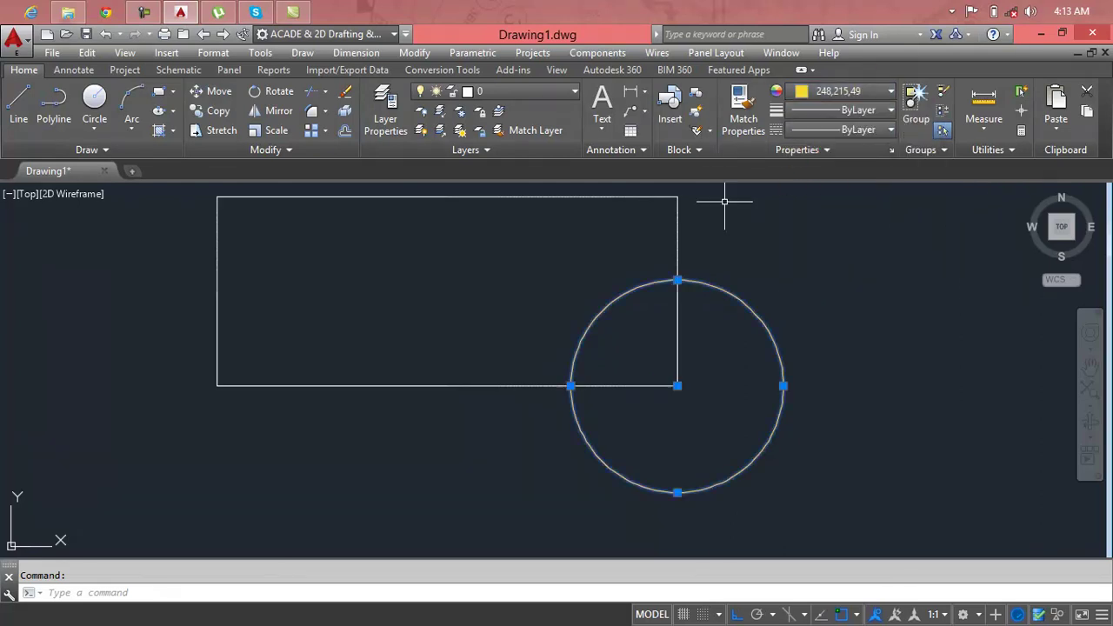
left_click(679, 201)
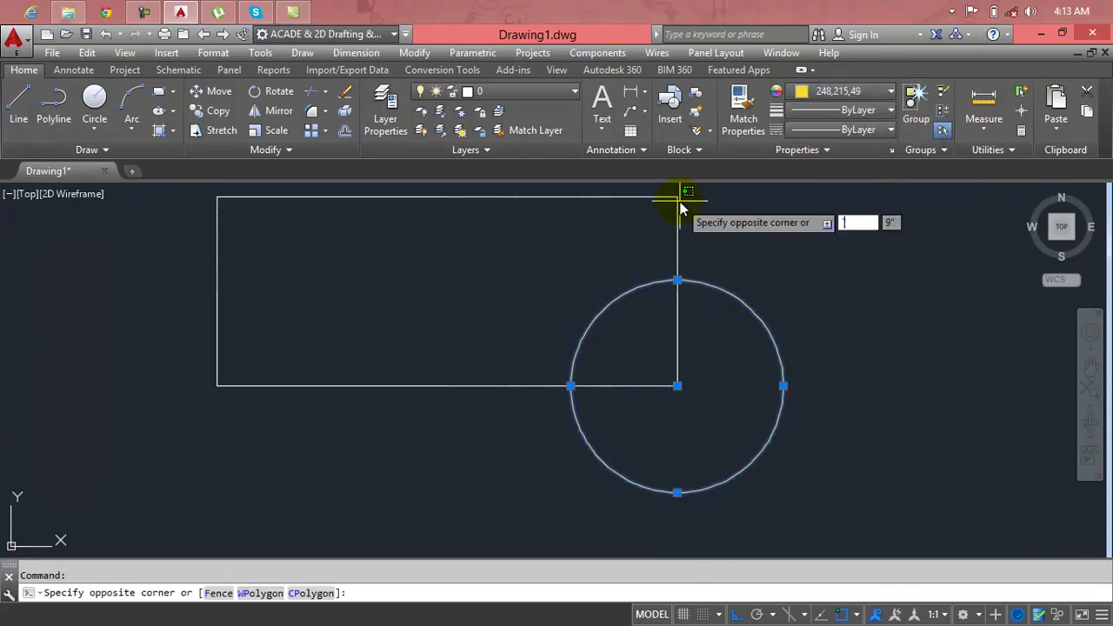
key("Escape")
key("Escape")
Change the rectangle's object colour to blue 39,118,187 and clear the selection.
left_click(682, 196)
left_click(877, 98)
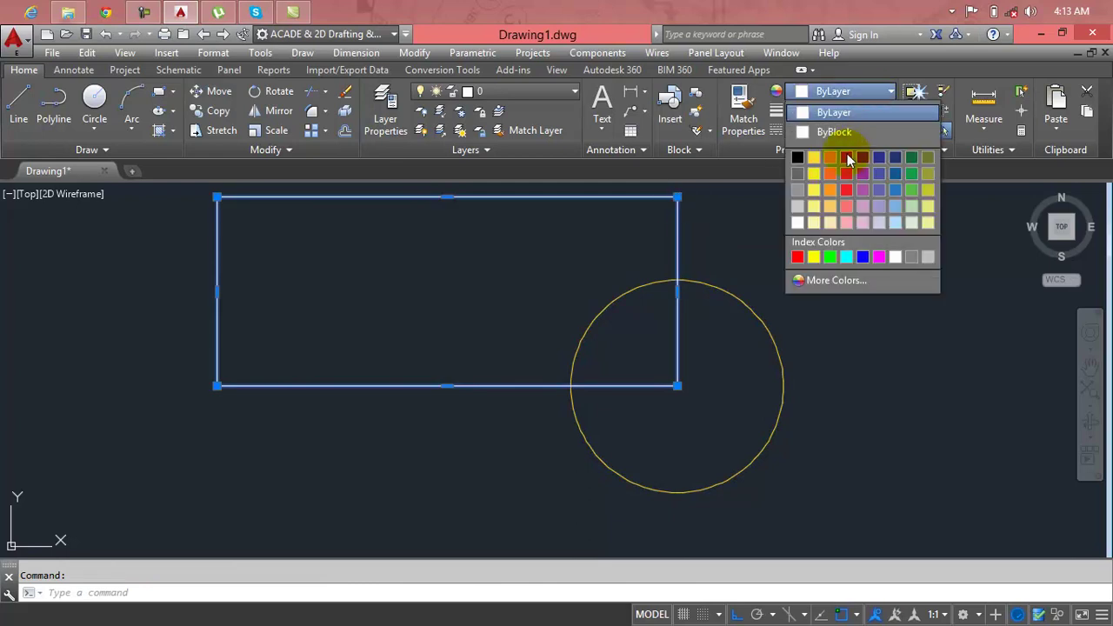
left_click(898, 190)
key("Escape")
key("Escape")
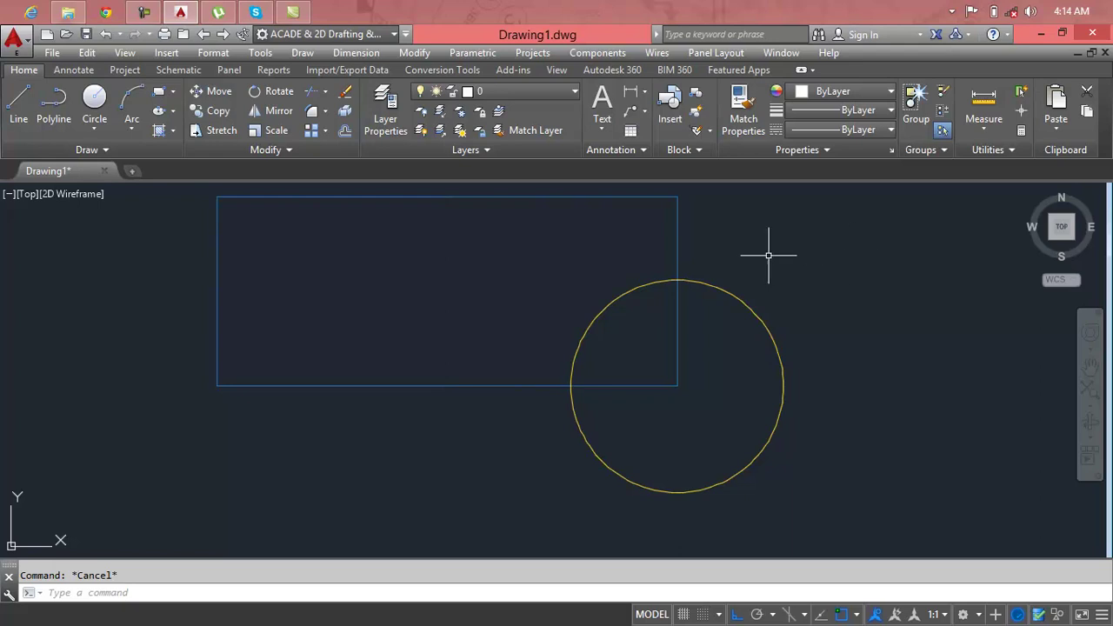
Set the rectangle's lineweight to 2.00 mm and clear the selection.
left_click(677, 226)
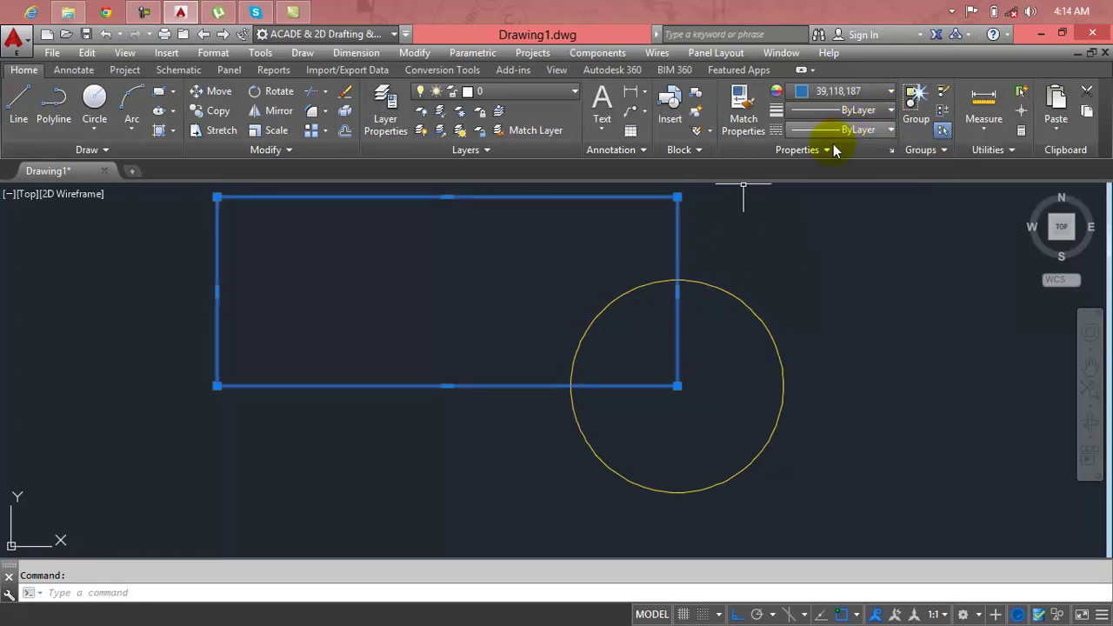
left_click(841, 111)
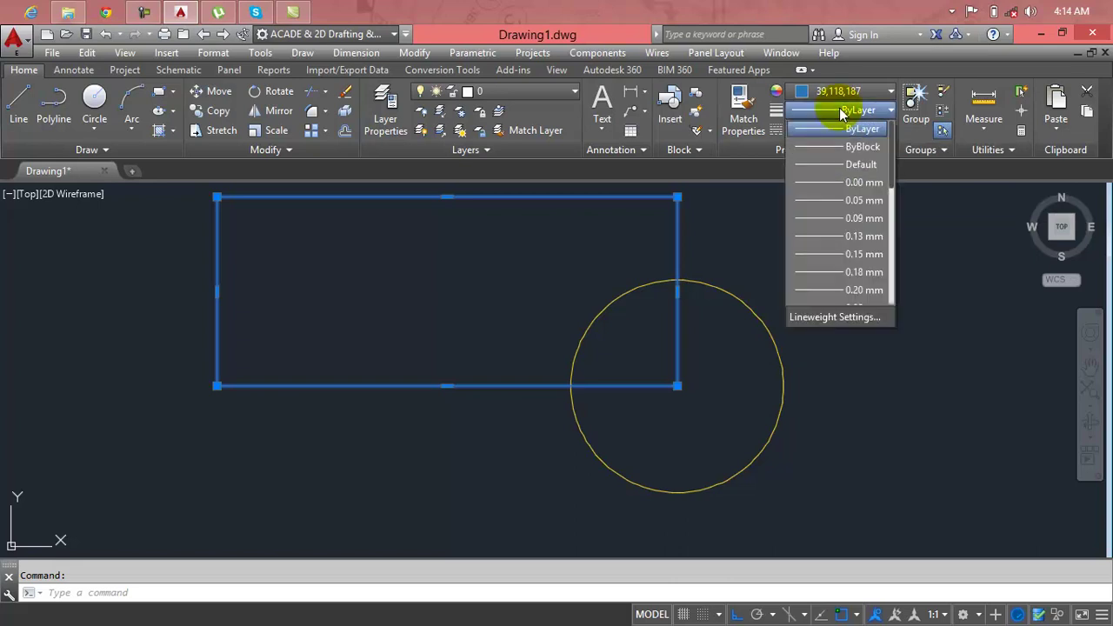
scroll(838, 230, "down", 6)
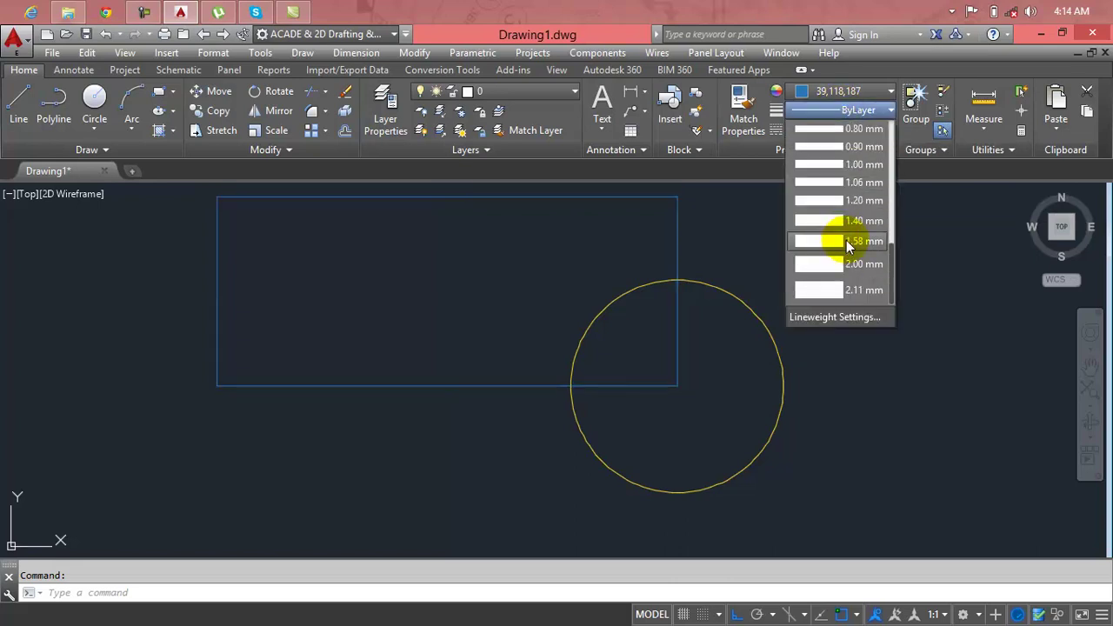
left_click(848, 263)
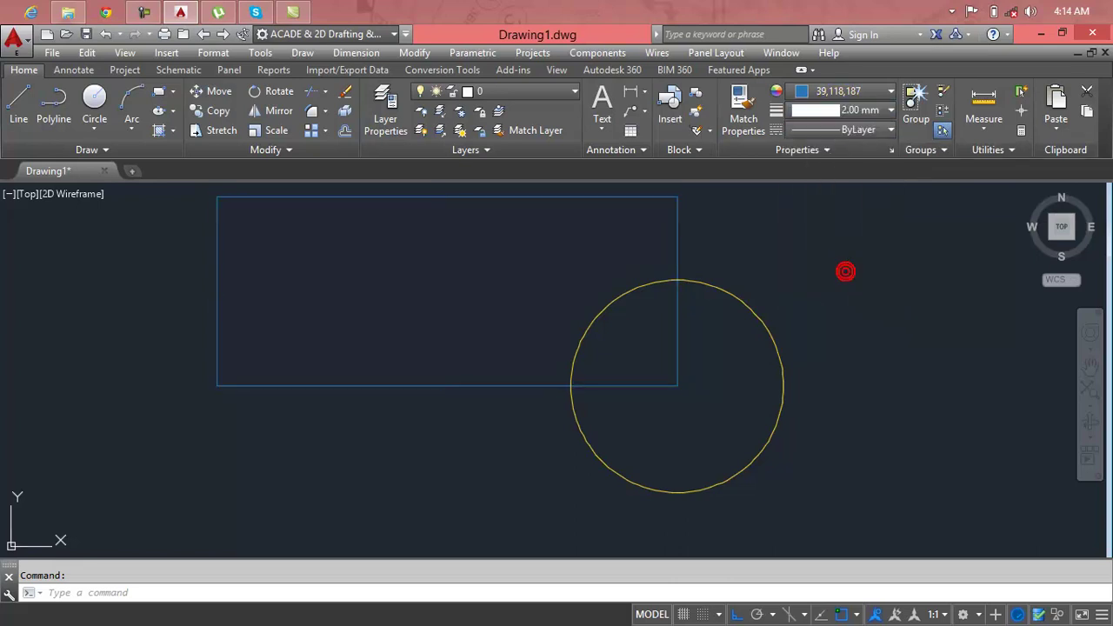
left_click(758, 317)
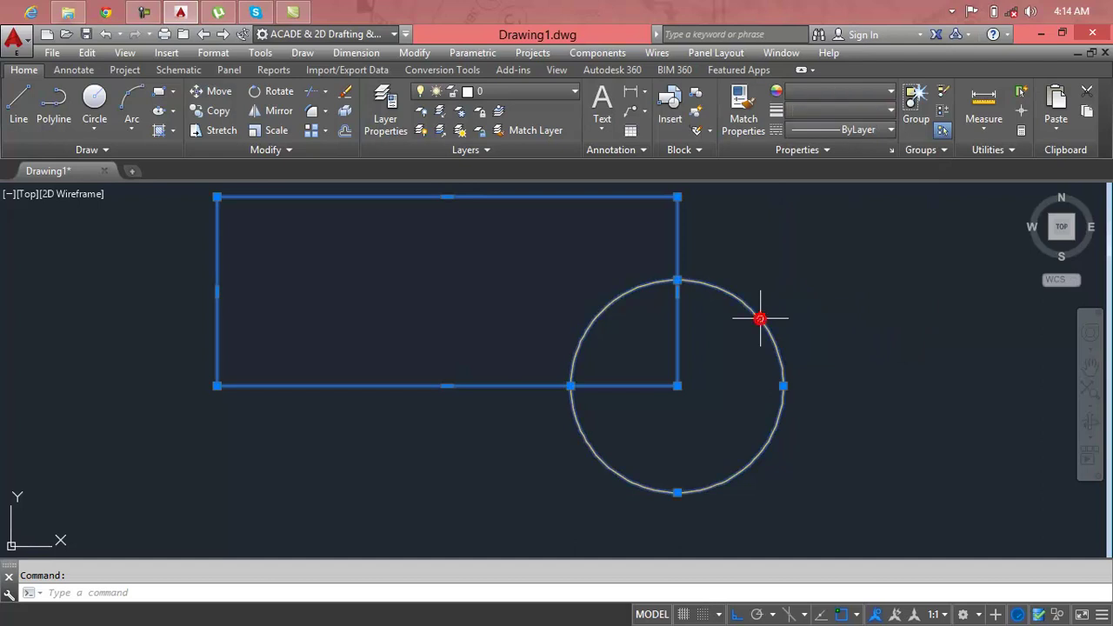
key("Escape")
Set the circle's lineweight to 2.00 mm and clear the selection.
left_click(758, 318)
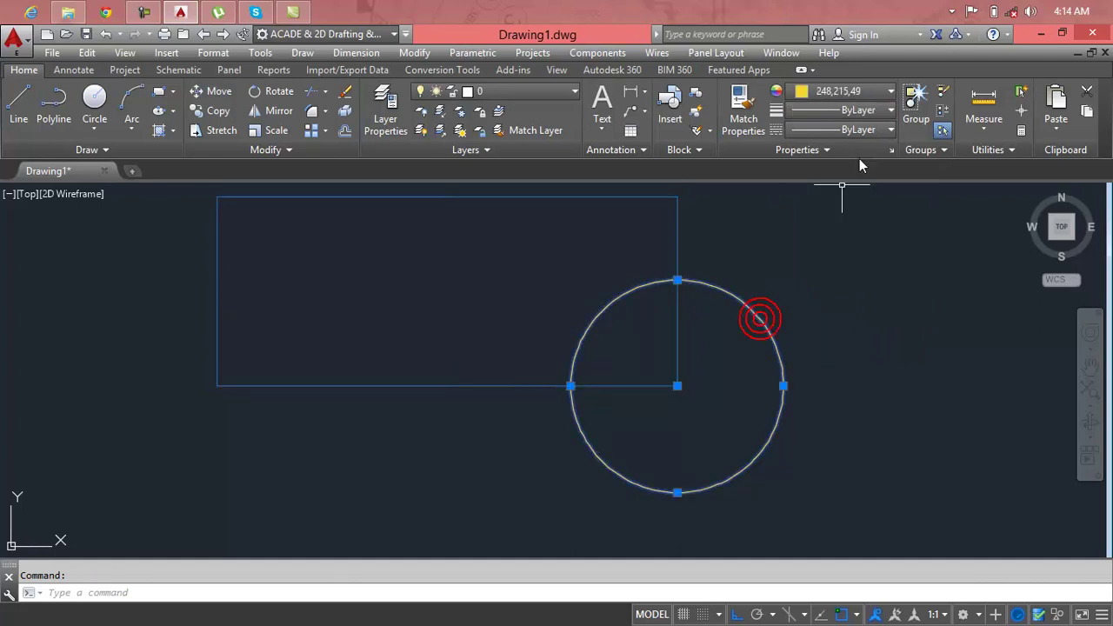
left_click(874, 111)
scroll(831, 262, "down", 6)
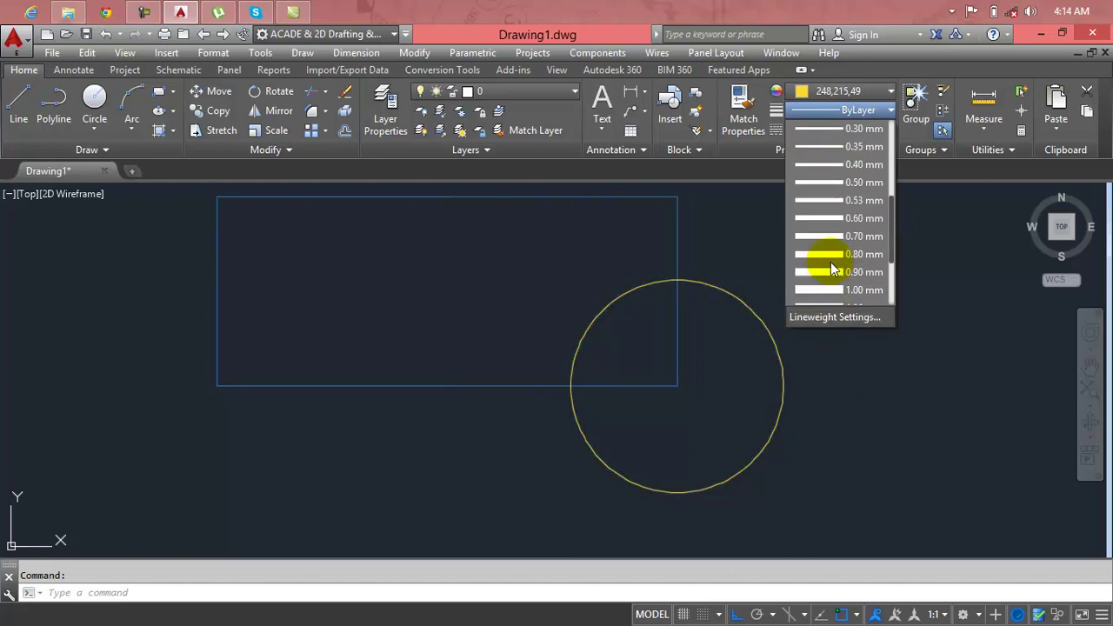
left_click(830, 265)
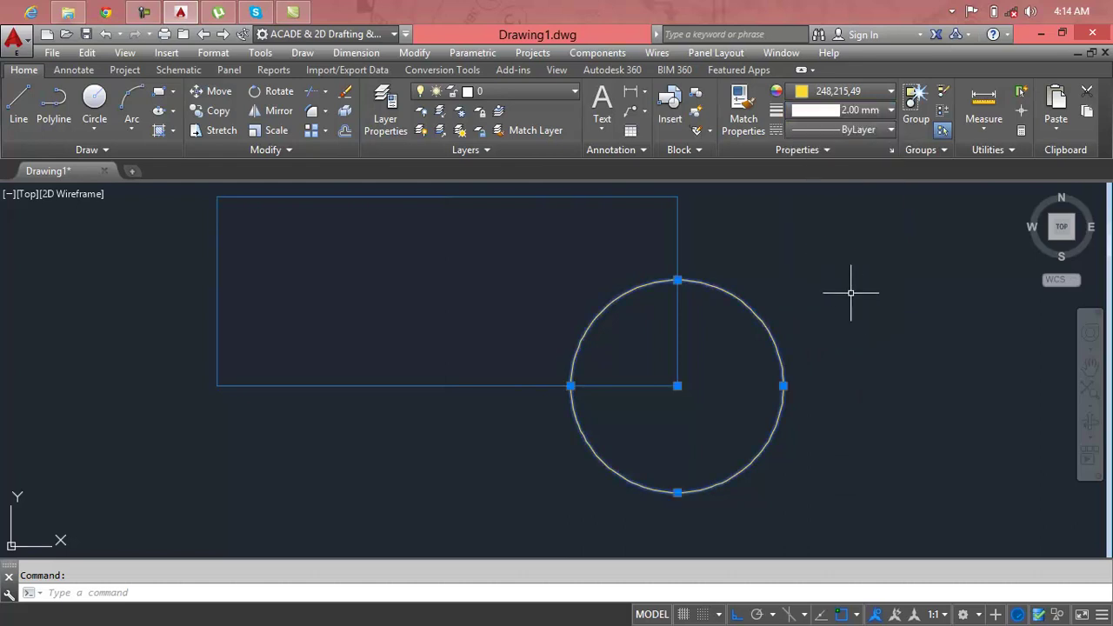
left_click(902, 239)
key("Escape")
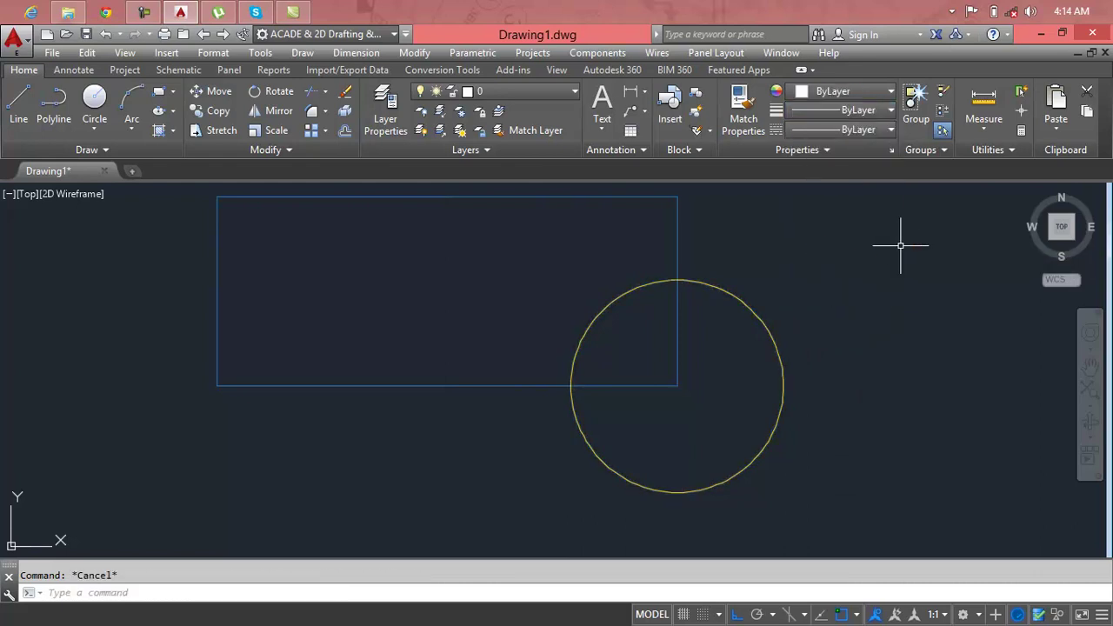
Turn on Display Lineweight for the drawing in the Lineweight Settings.
type("LW")
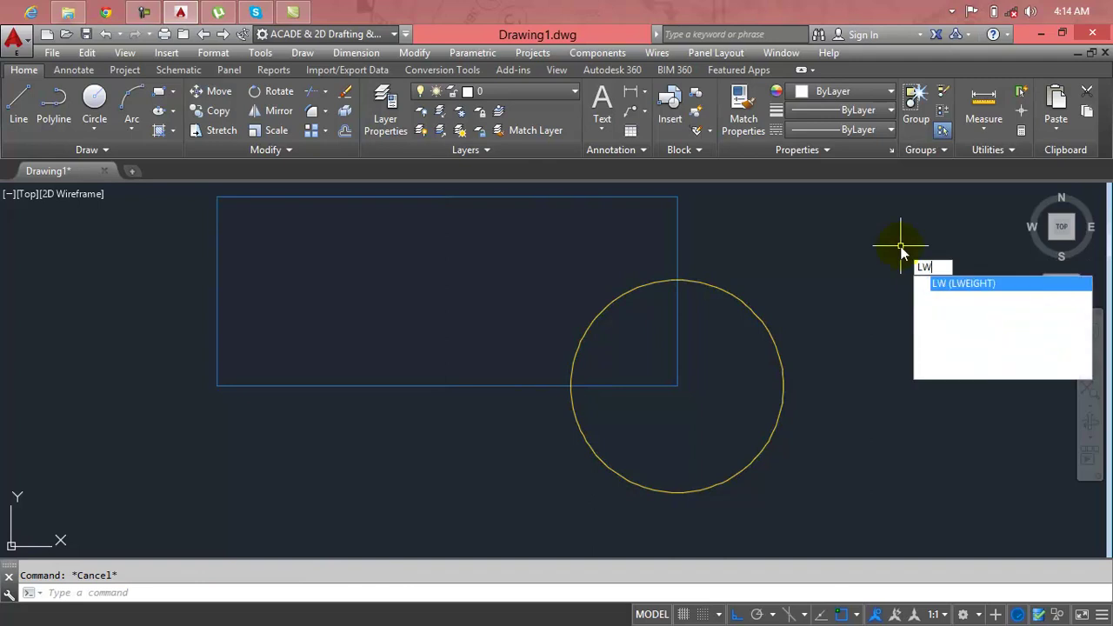
key("Return")
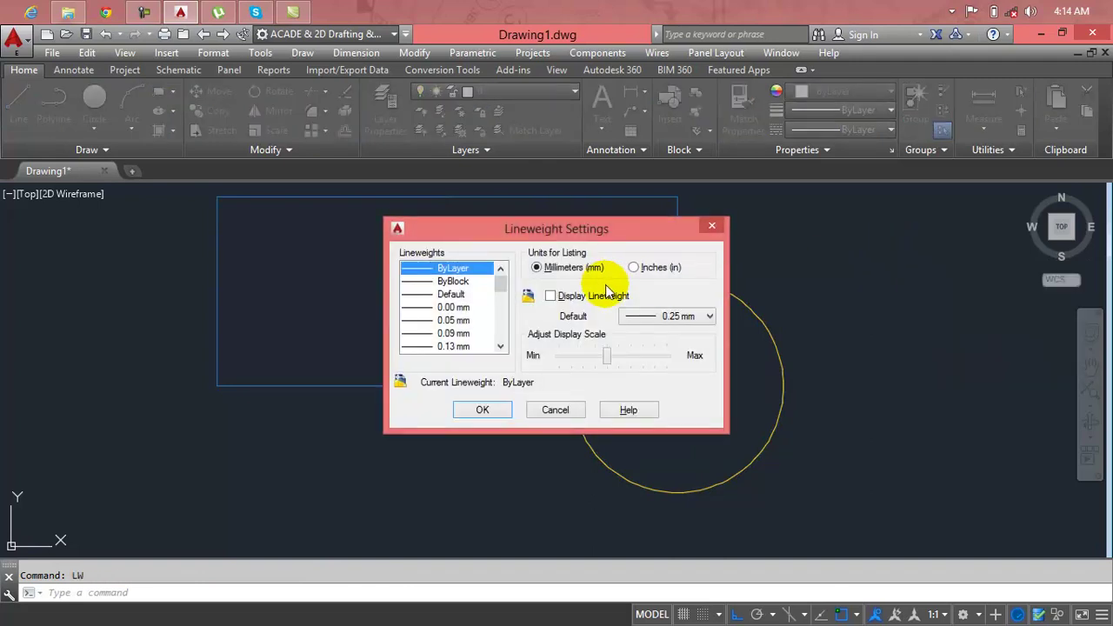
left_click(551, 296)
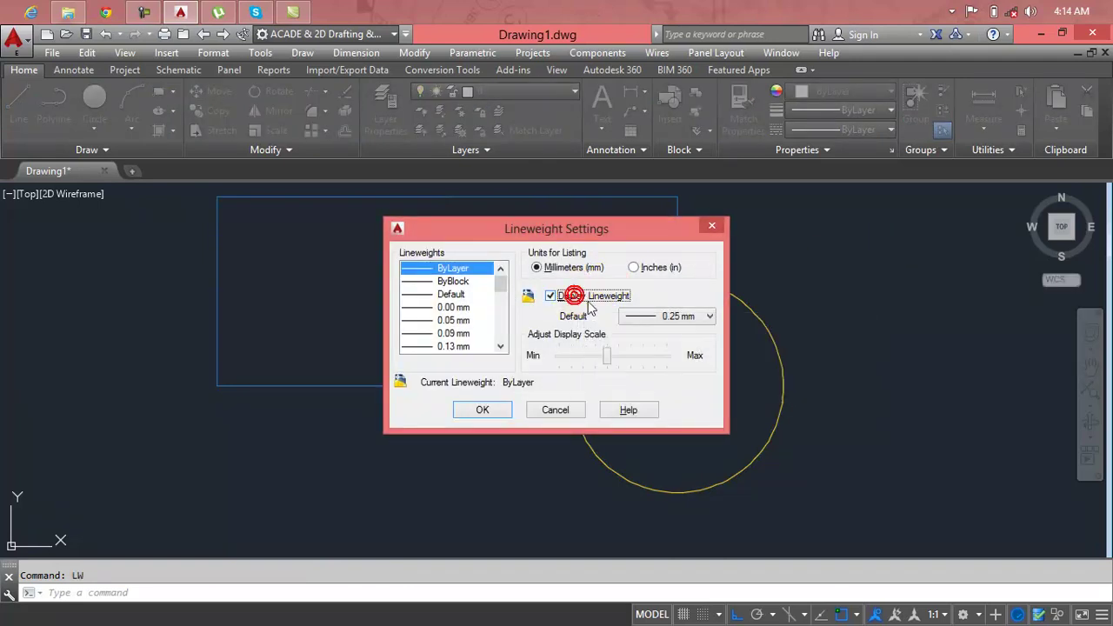
left_click(484, 411)
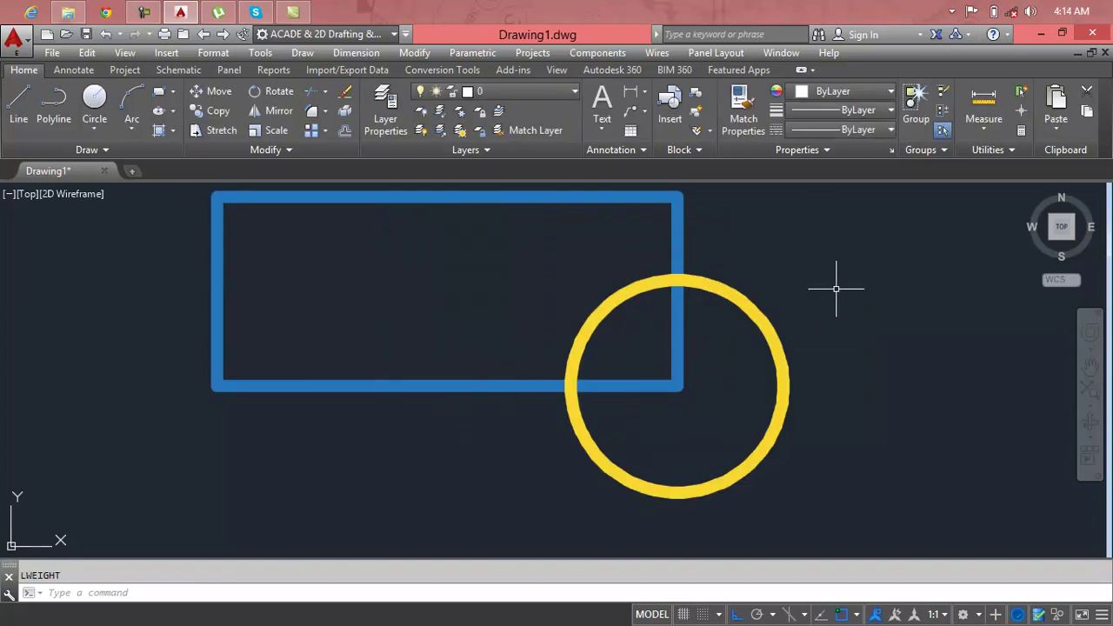
key("Escape")
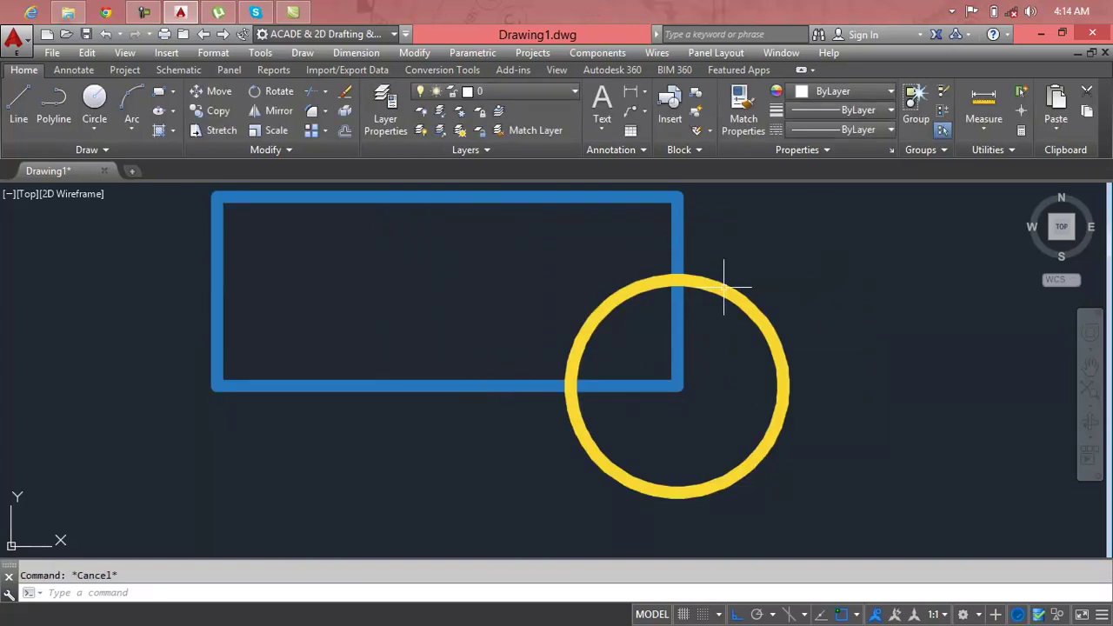
Send the yellow circle to the back of the draw order, behind the blue rectangle.
scroll(723, 286, "up", 4)
scroll(628, 270, "up", 6)
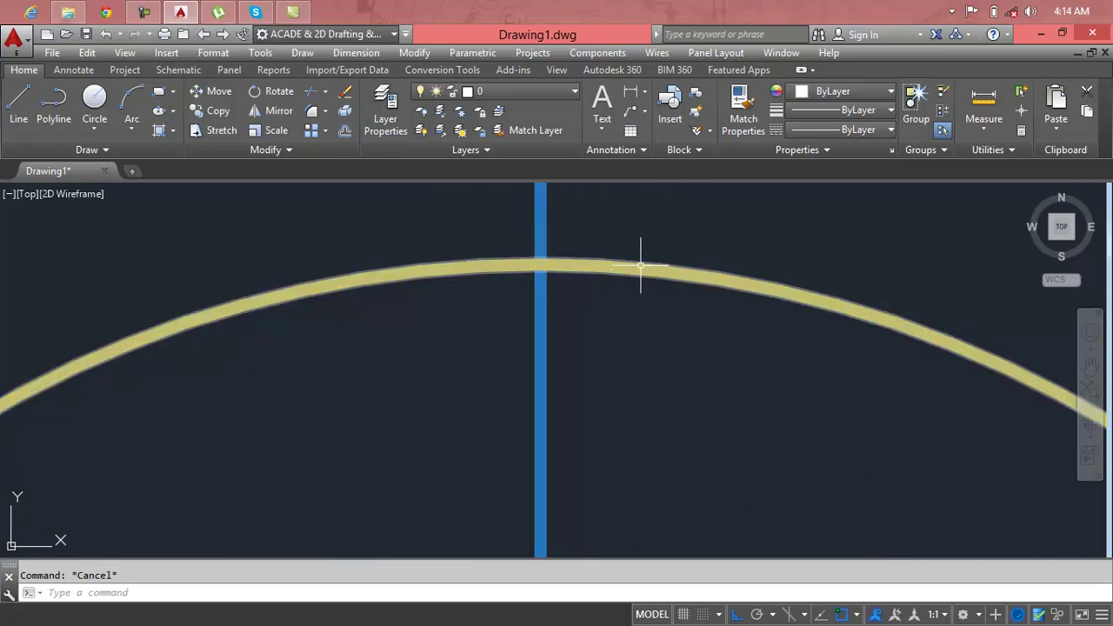
left_click(641, 270)
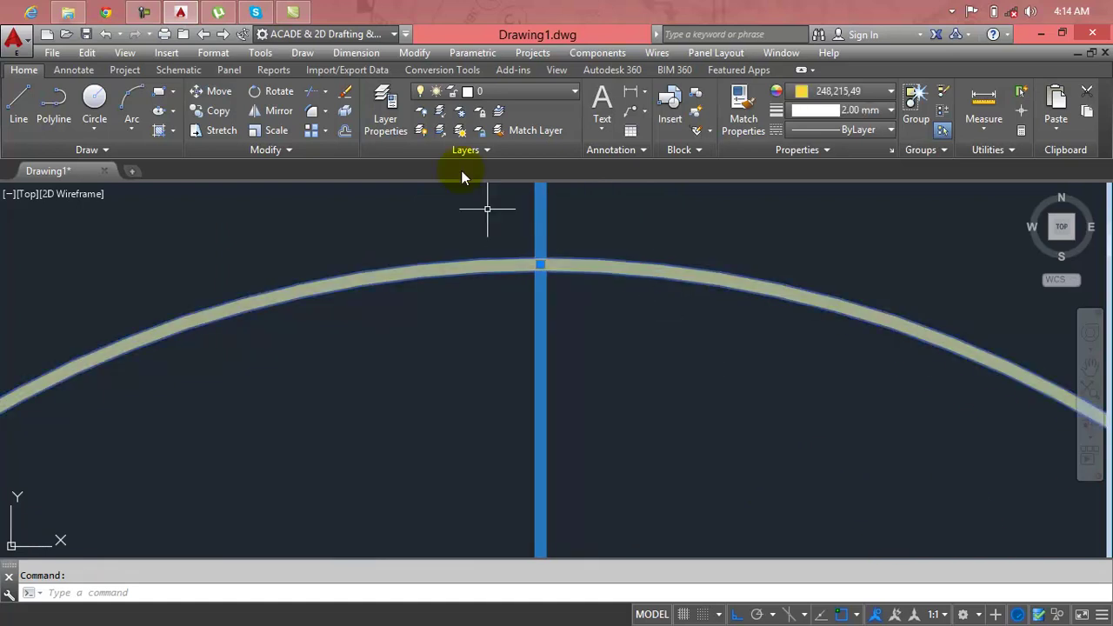
left_click(305, 146)
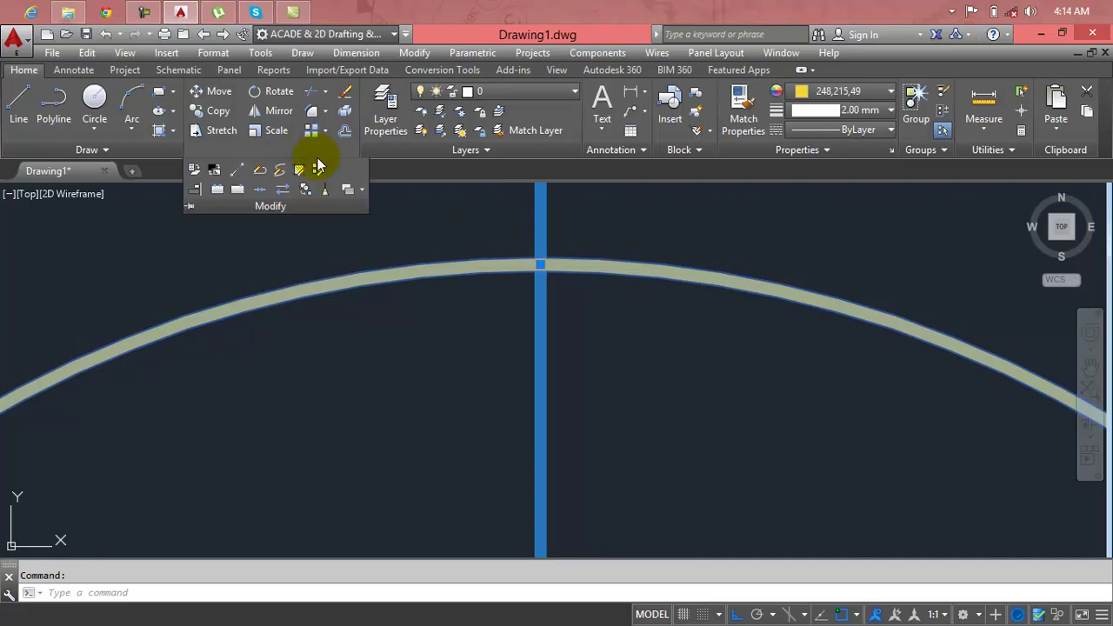
left_click(360, 187)
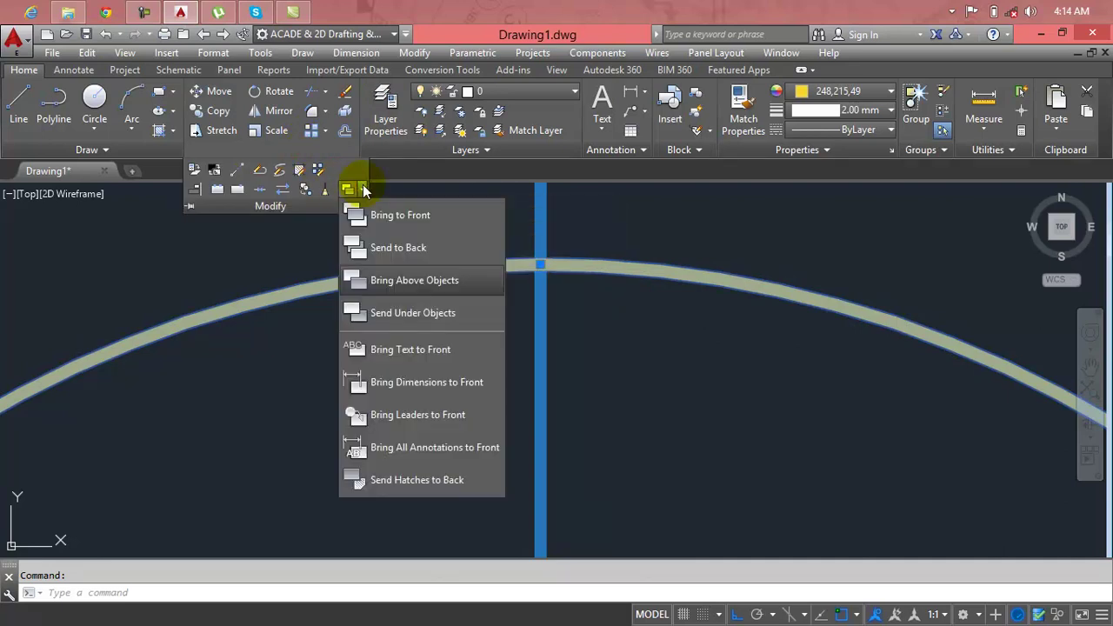
left_click(386, 248)
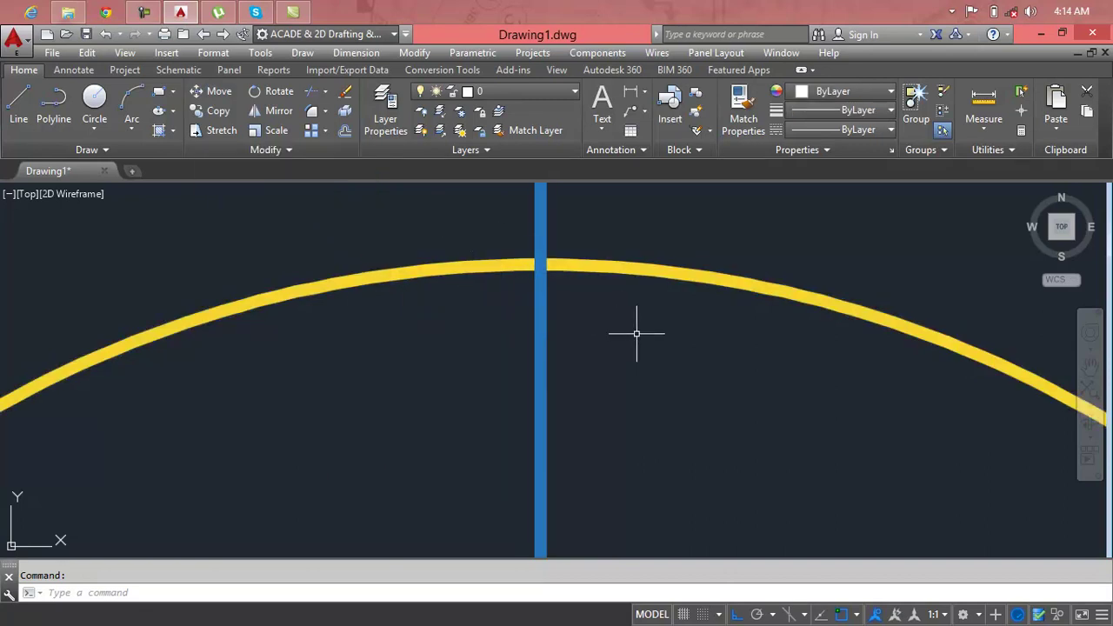
key("Escape")
scroll(544, 334, "down", 6)
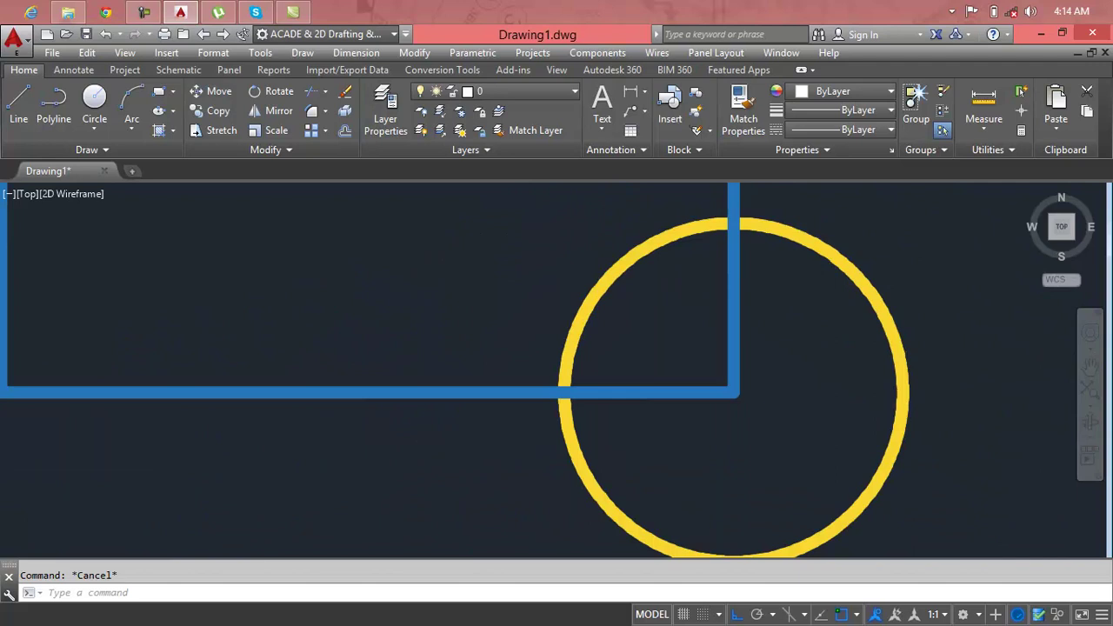
Bring the yellow circle to the front of the draw order, in front of the blue rectangle.
scroll(737, 300, "down", 2)
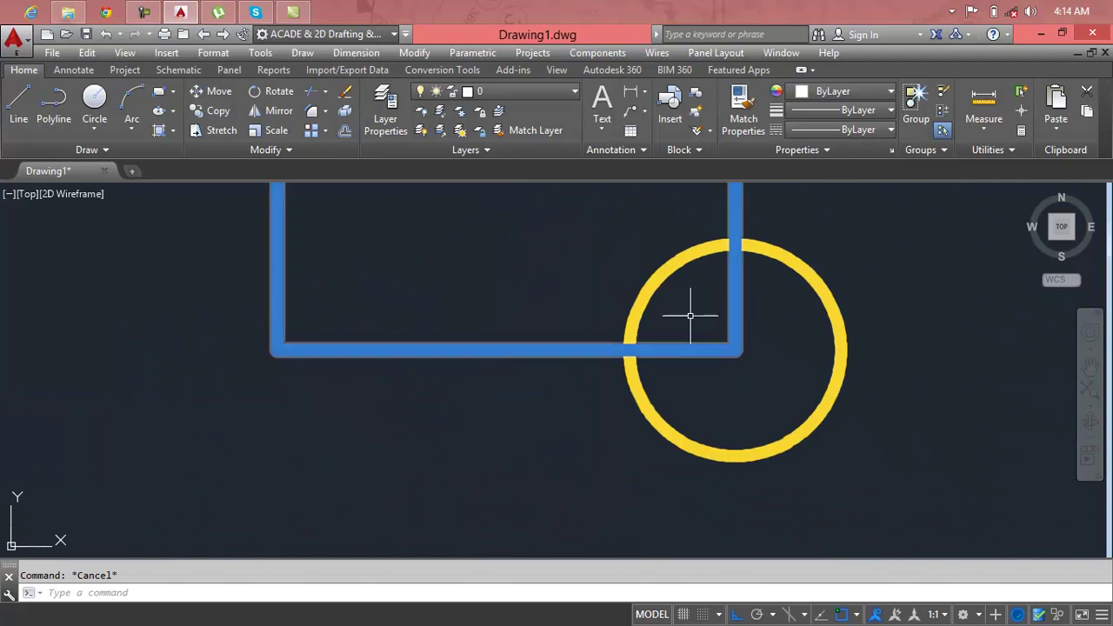
scroll(638, 345, "up", 8)
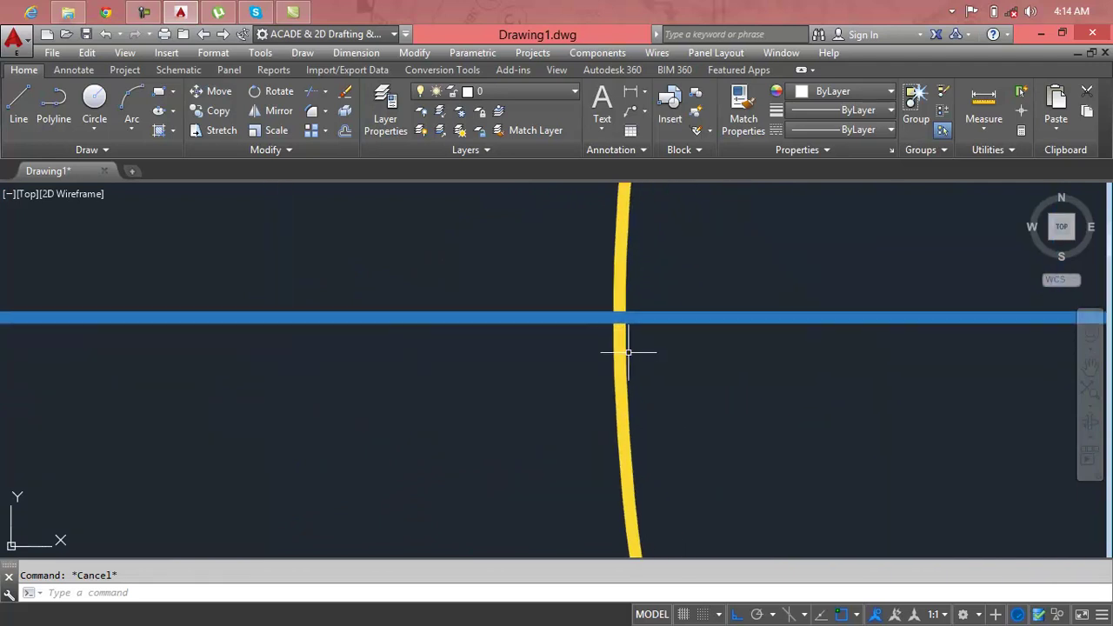
scroll(628, 351, "down", 3)
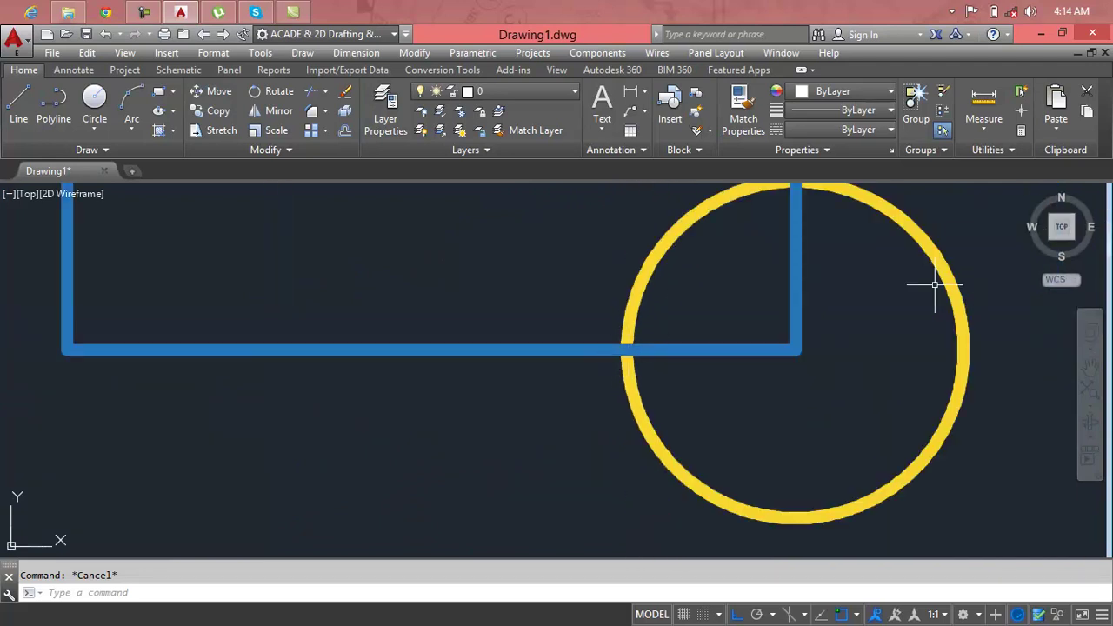
middle_click_drag(853, 298, 805, 366)
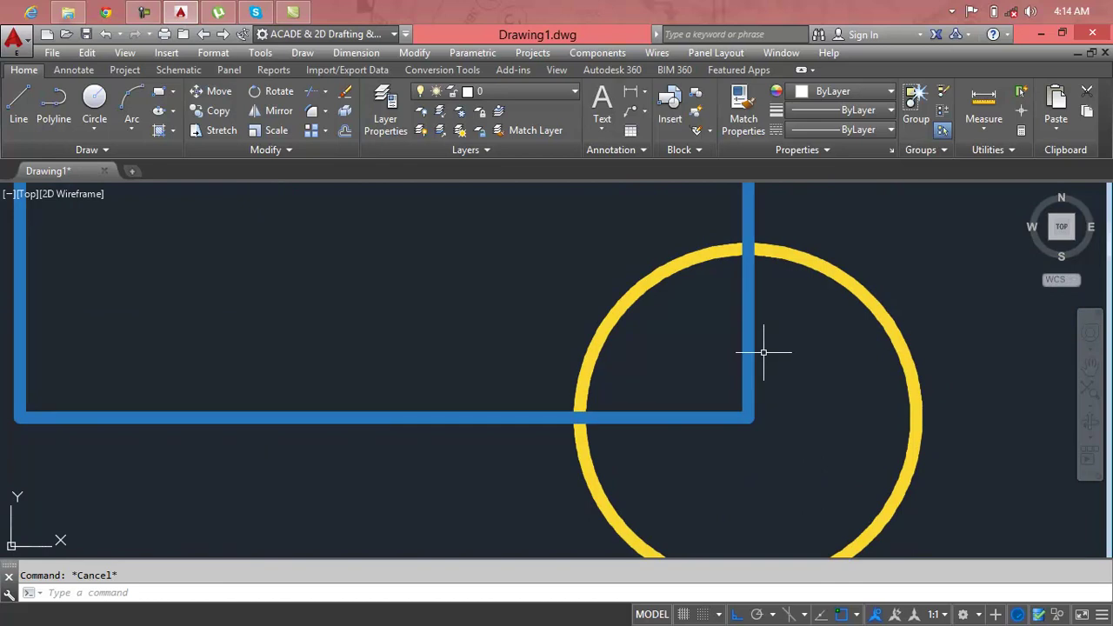
left_click(827, 275)
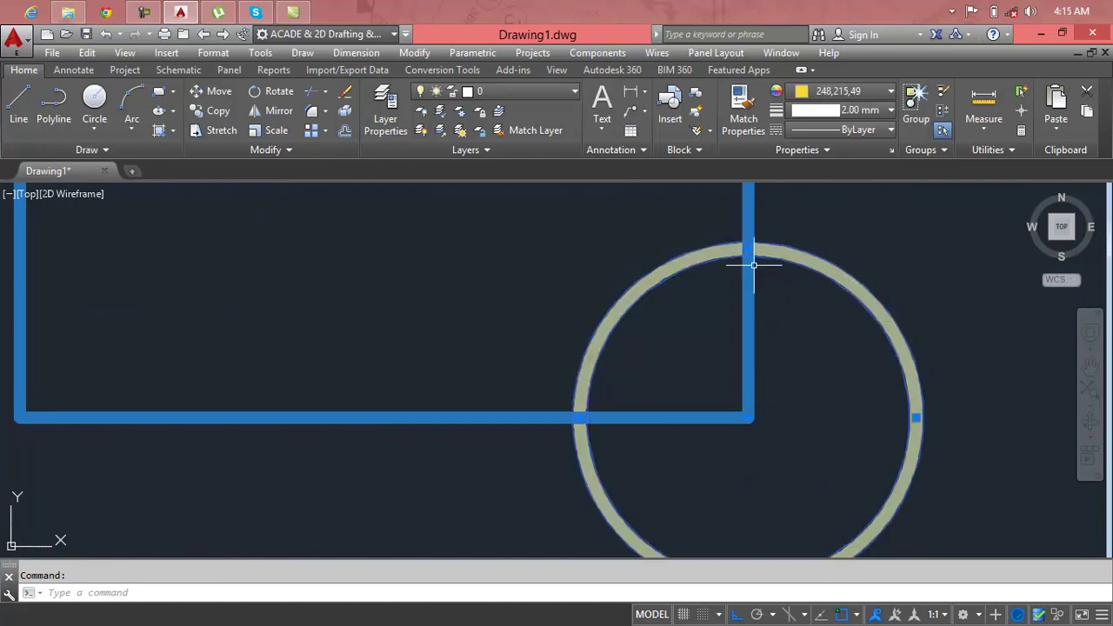
left_click(298, 150)
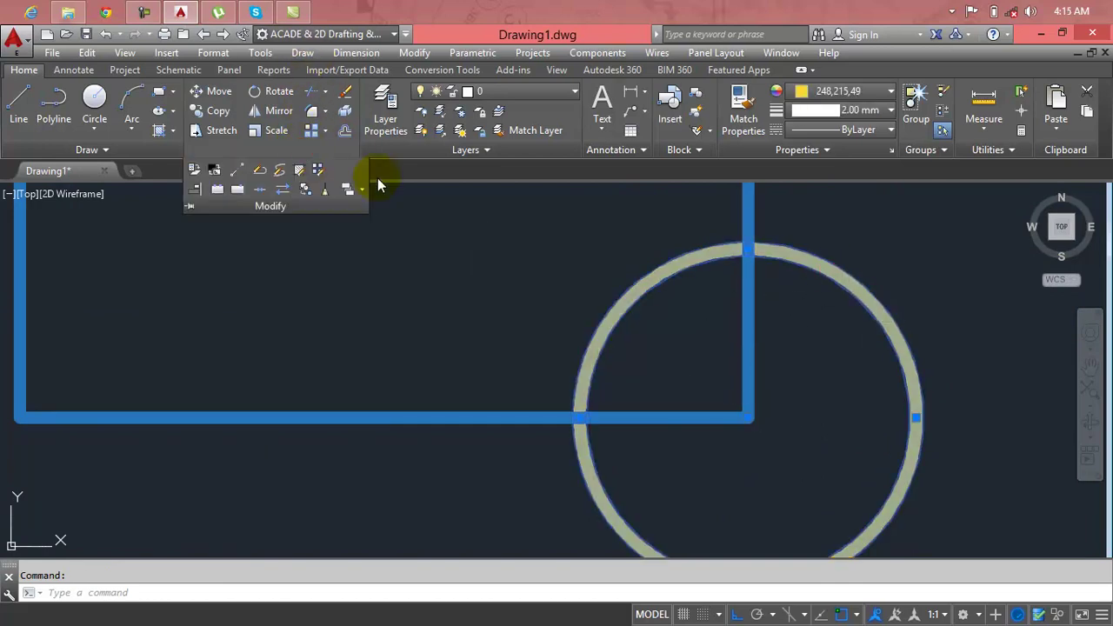
left_click(364, 189)
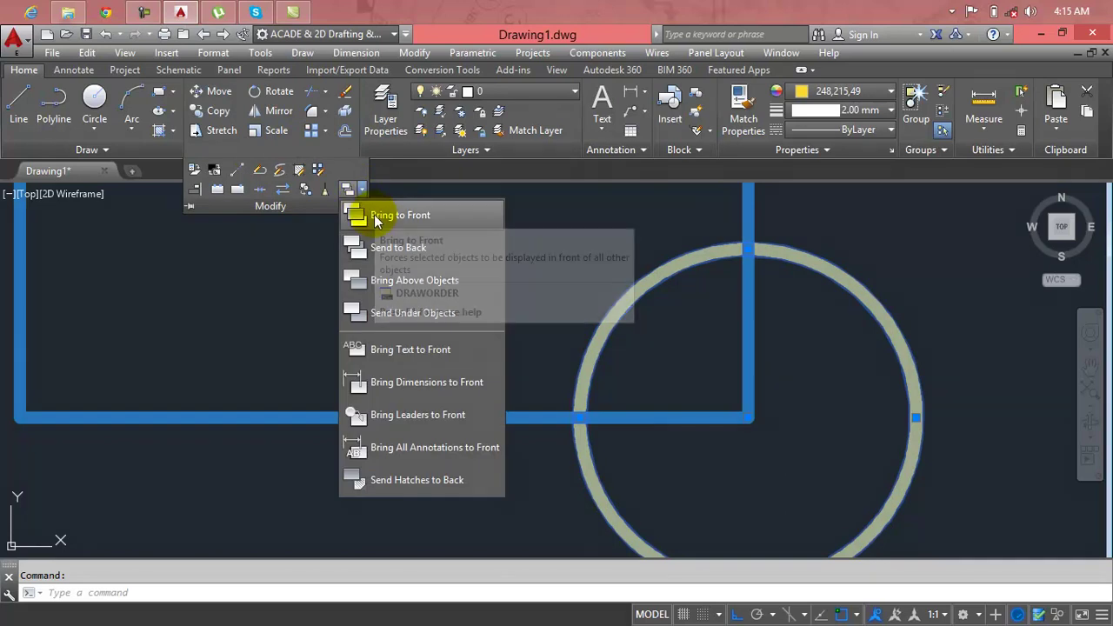
left_click(374, 217)
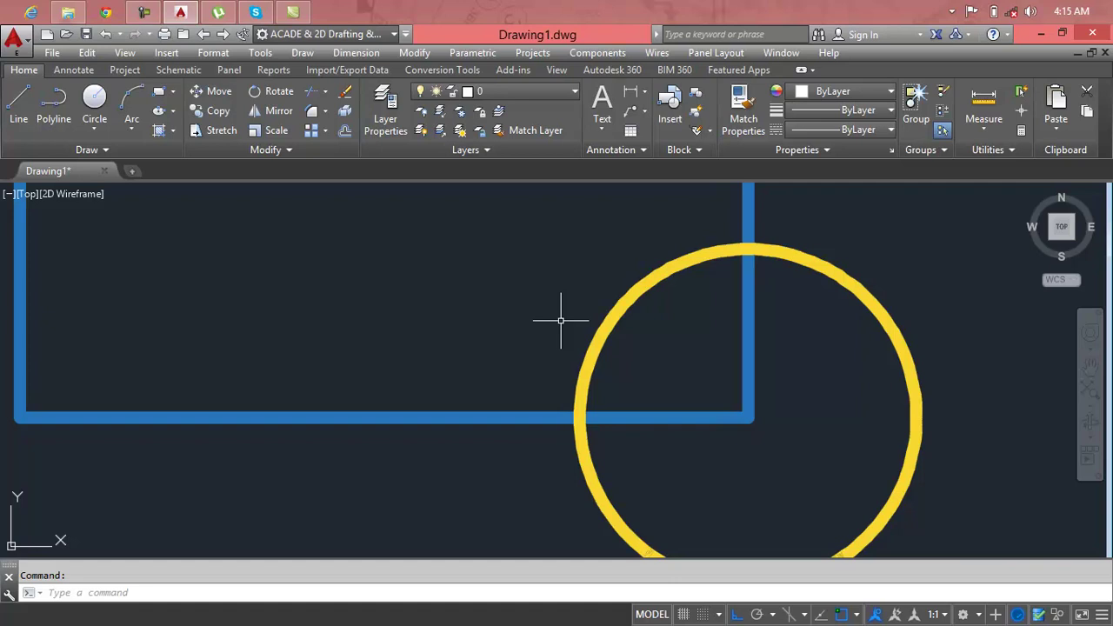
scroll(639, 269, "down", 3)
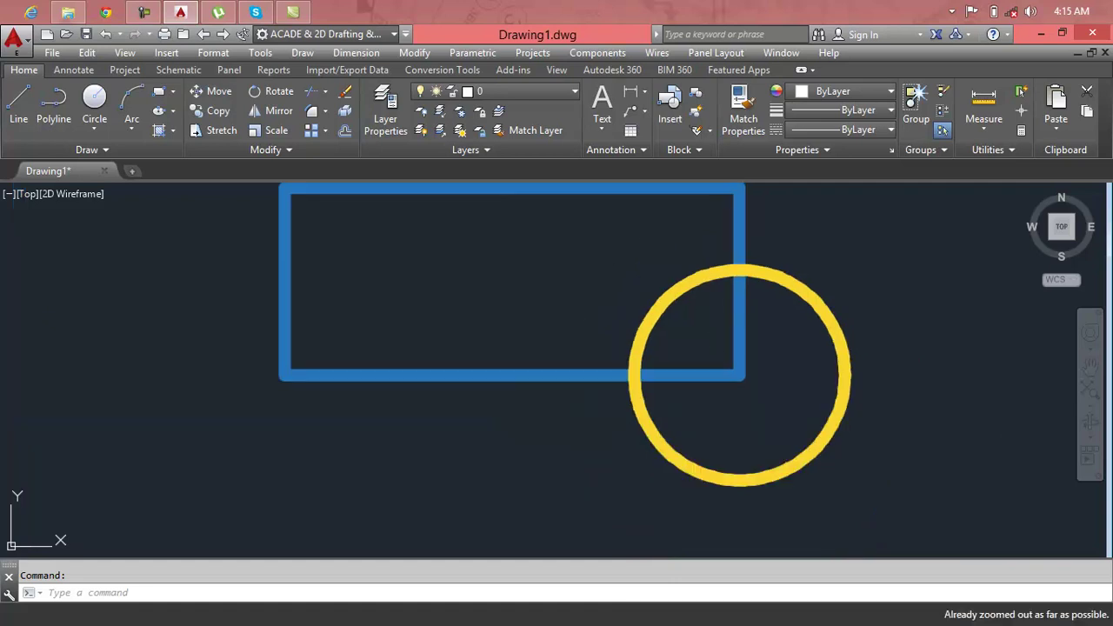
type("c")
key("Return")
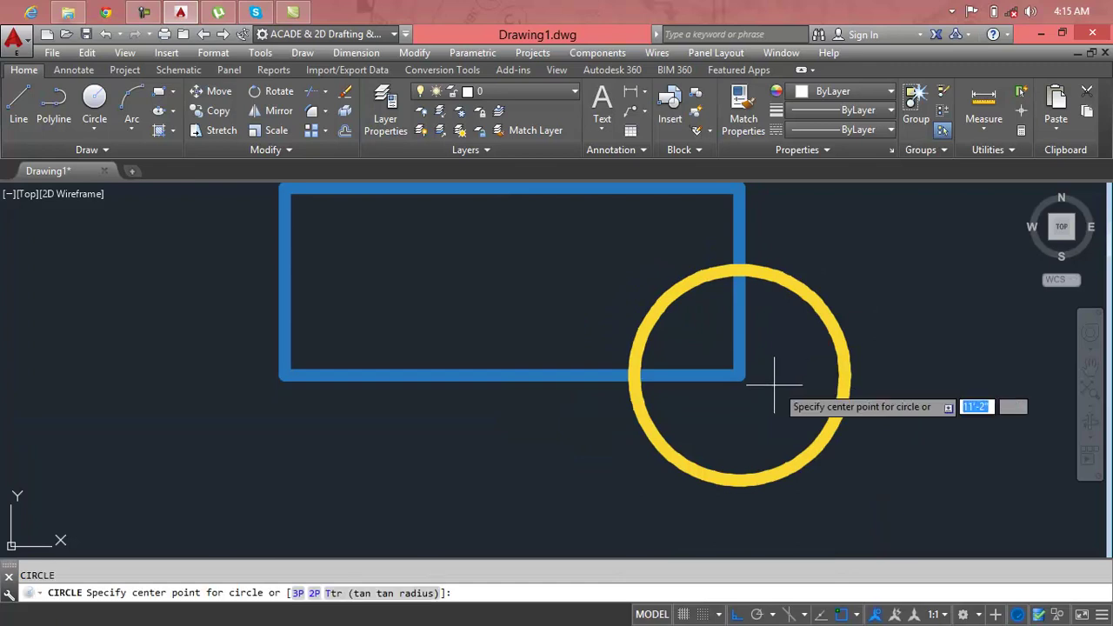
left_click(739, 375)
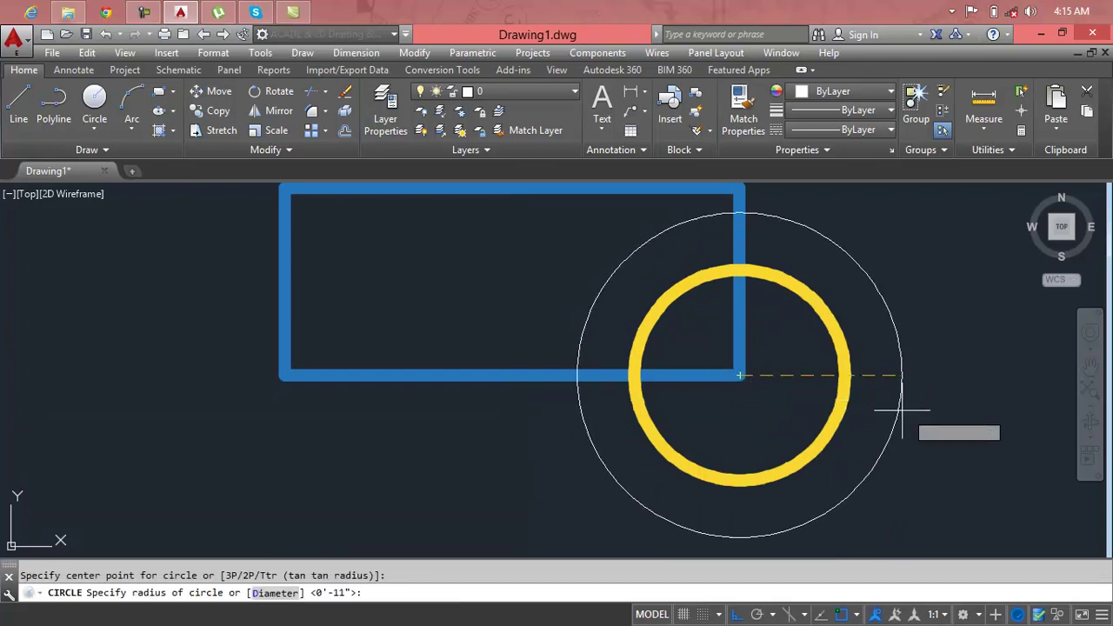
type("1")
key("Escape")
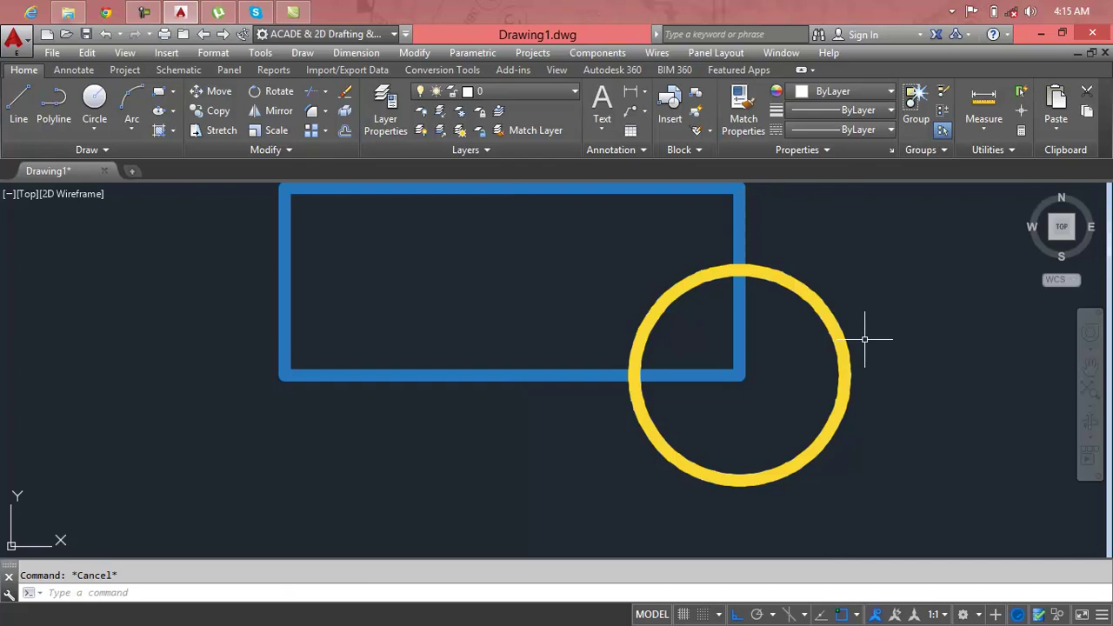
Draw a second rectangle about 10" high, overlapping the yellow circle and the blue rectangle's lower-right corner.
type("rec")
key("Return")
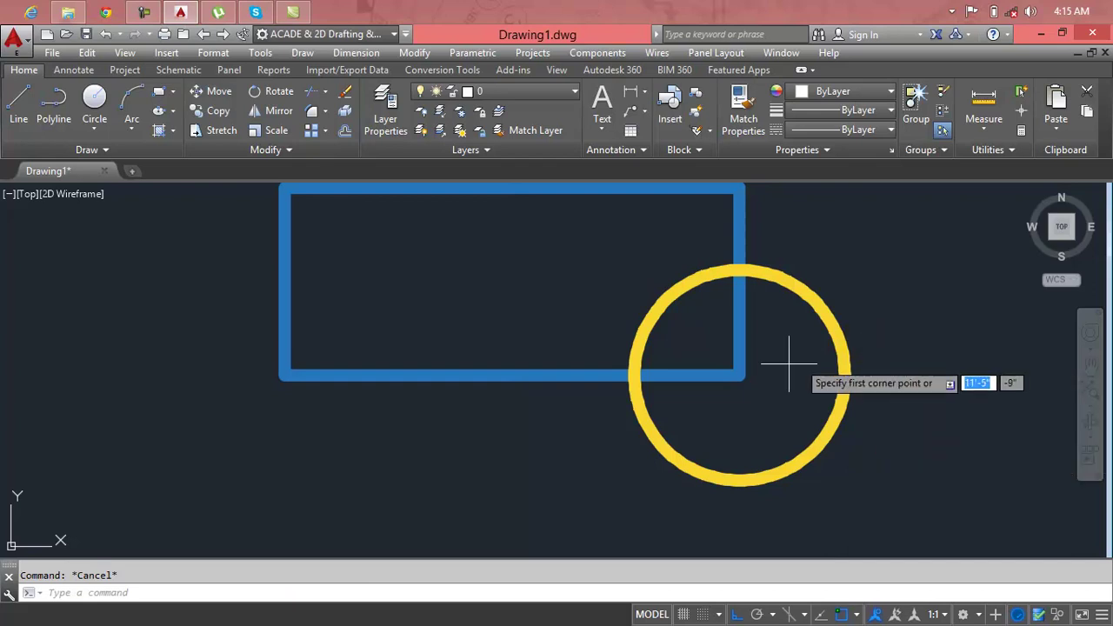
left_click(693, 338)
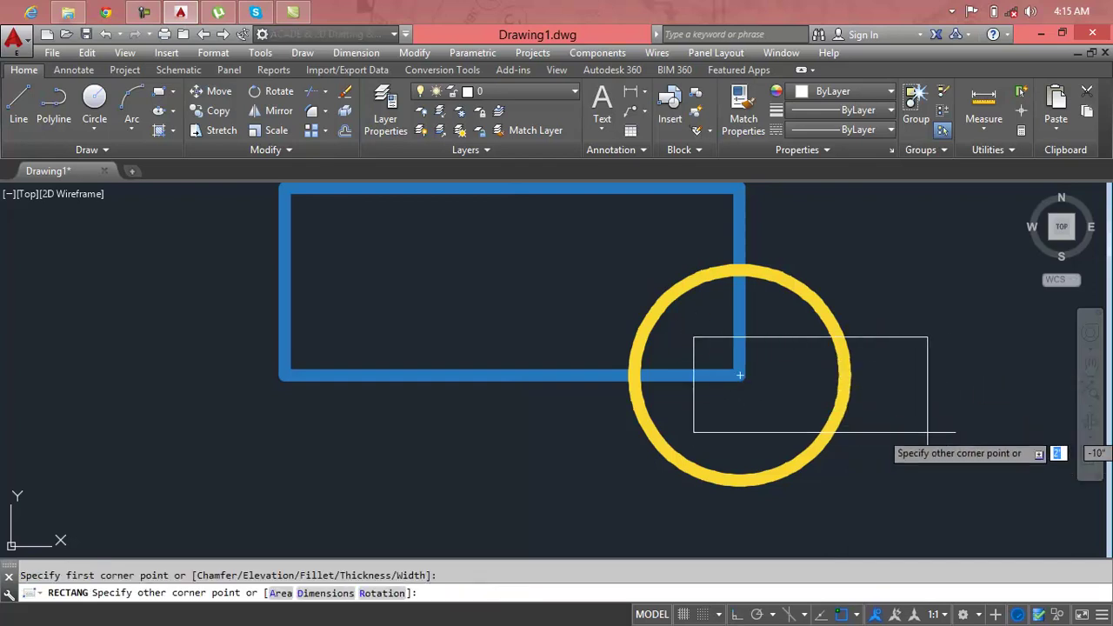
left_click(966, 430)
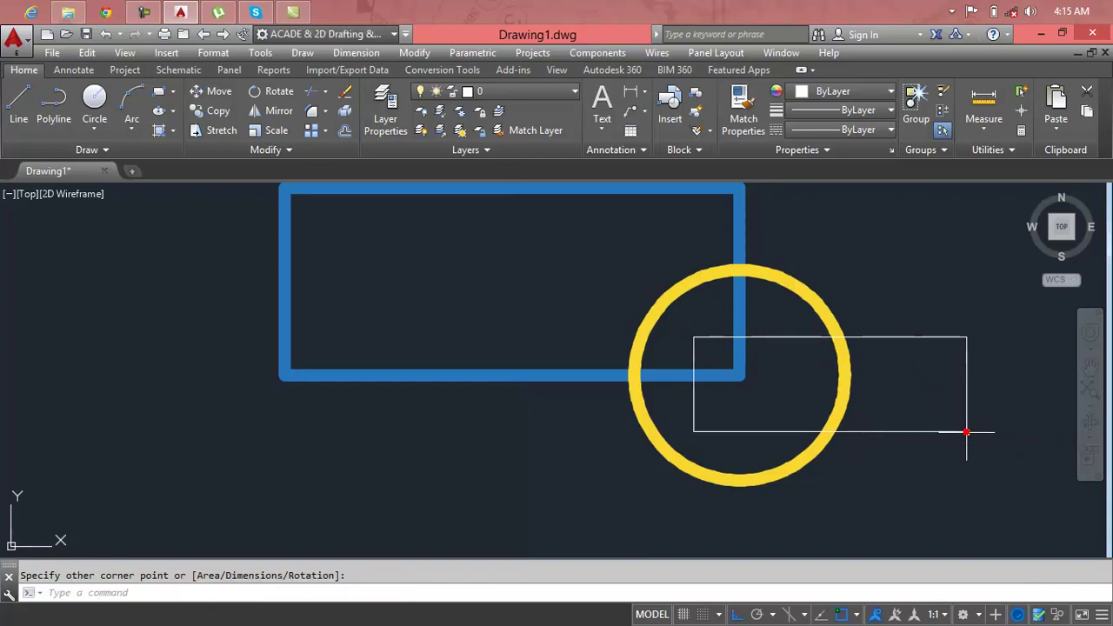
key("Escape")
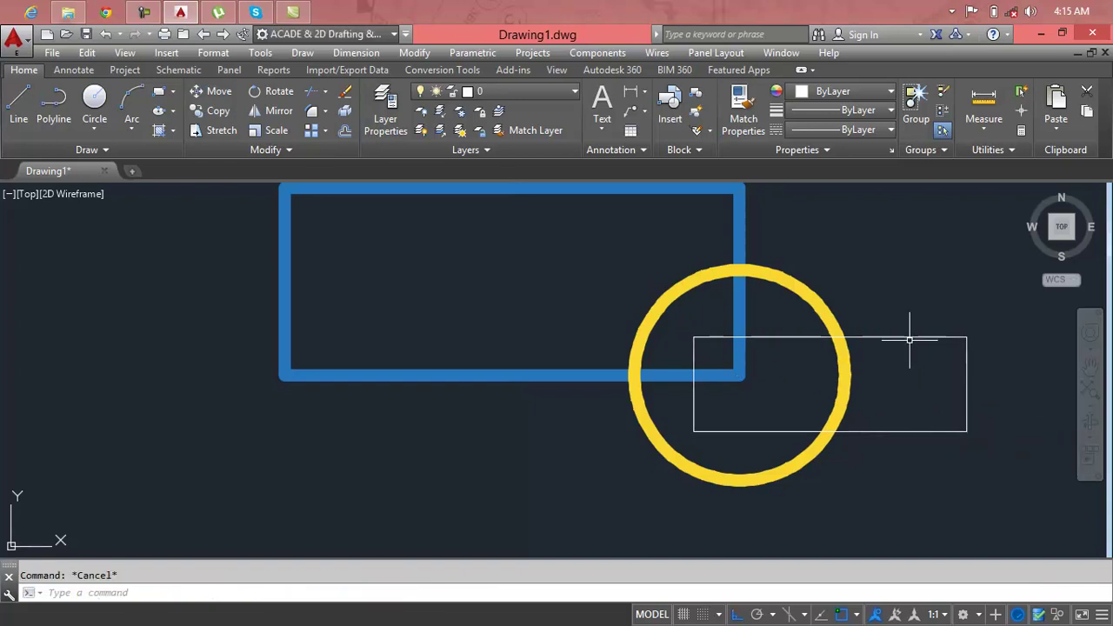
Set the new white rectangle's lineweight to 2.11 mm and clear the selection.
left_click(911, 336)
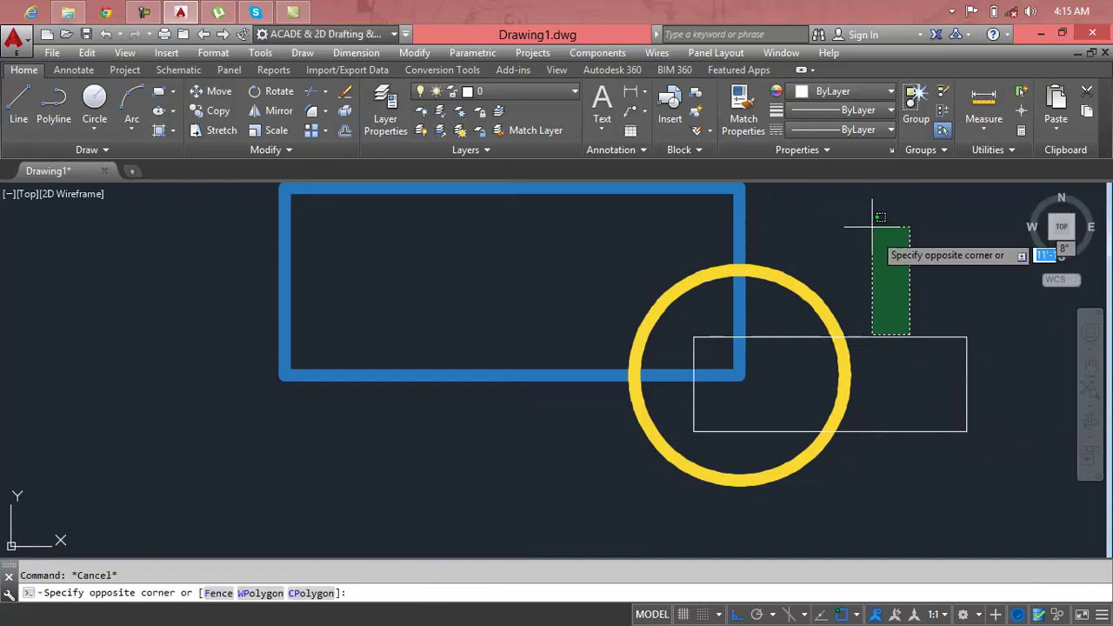
left_click(912, 341)
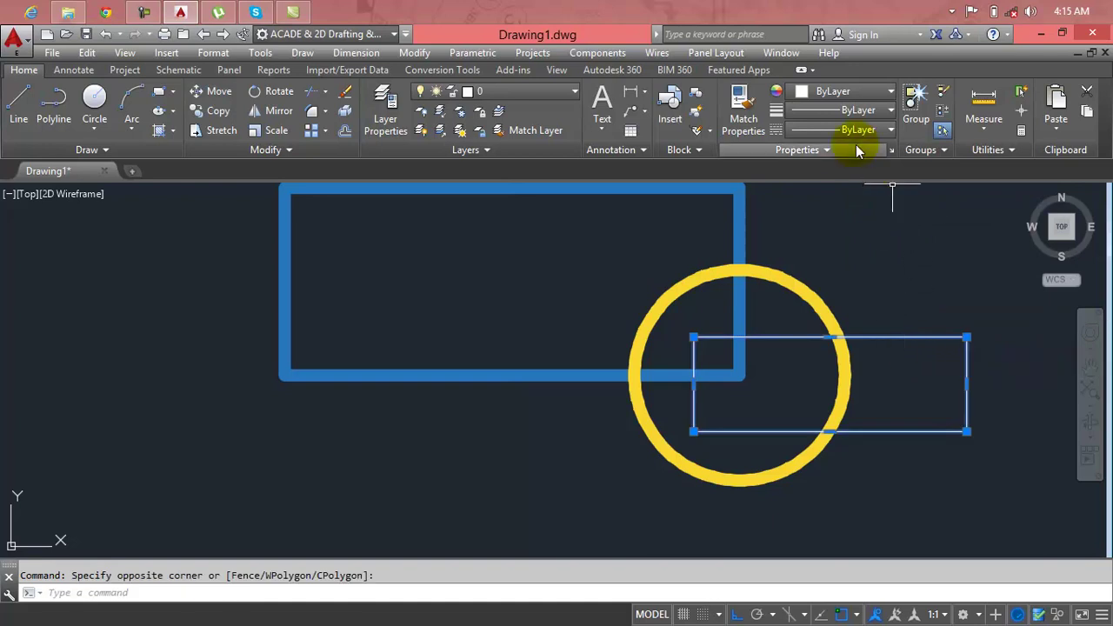
left_click(859, 109)
scroll(844, 211, "down", 5)
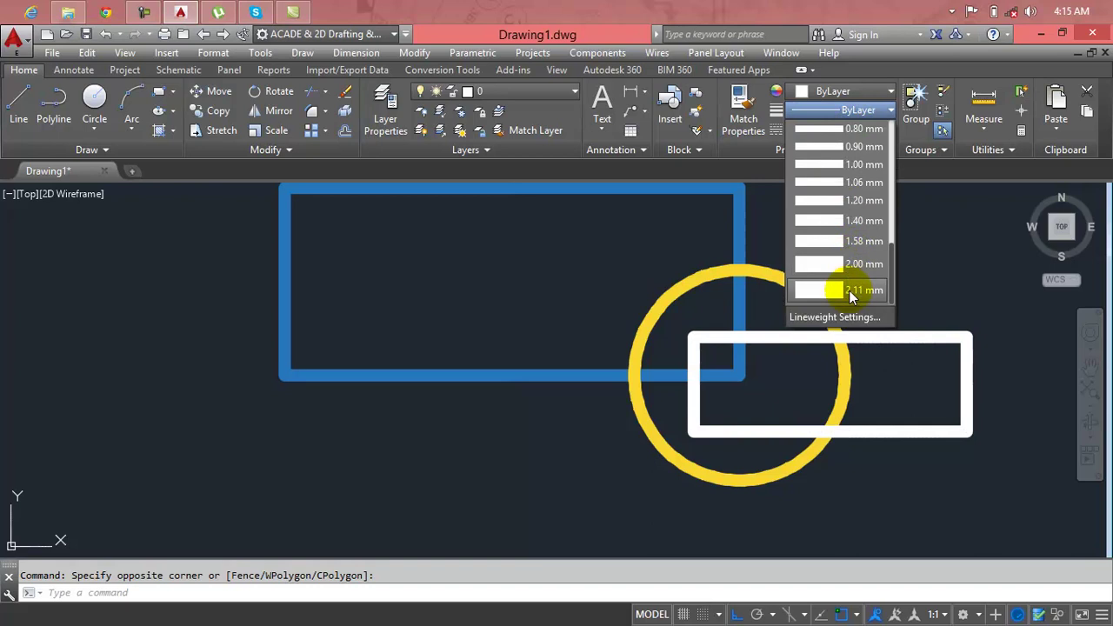
left_click(850, 290)
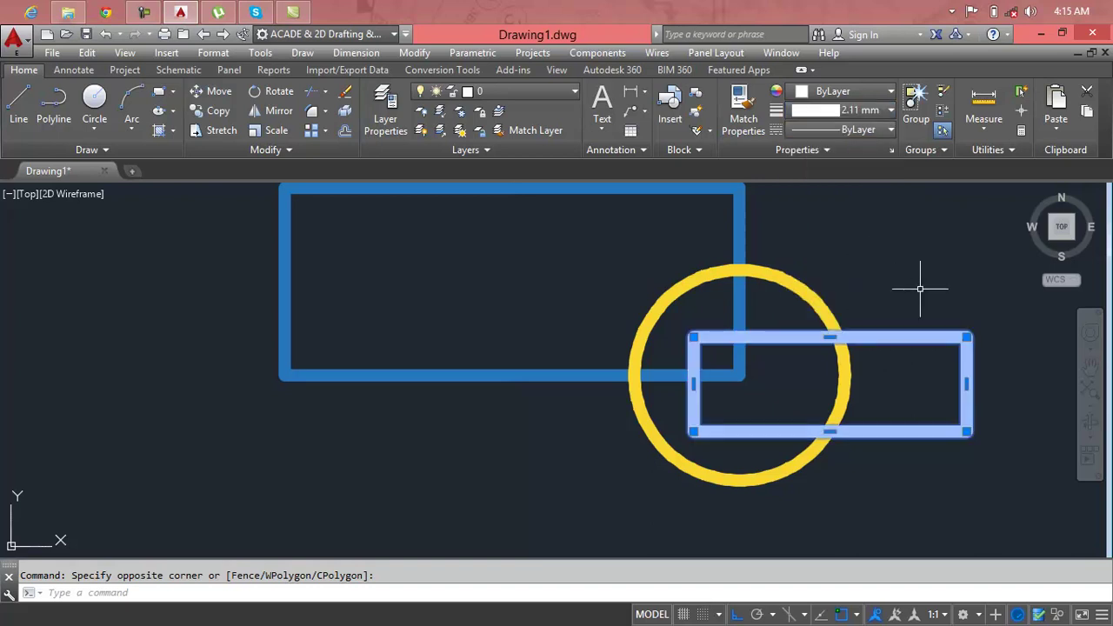
key("Escape")
Try to send the white rectangle under the blue rectangle with Send Under Objects.
scroll(845, 358, "up", 2)
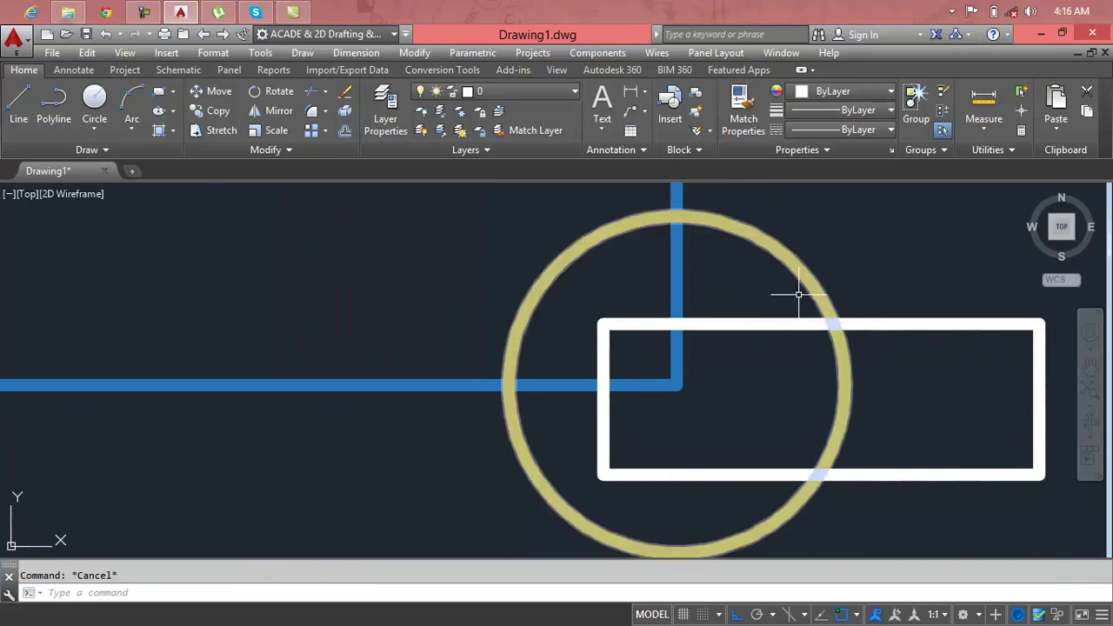
scroll(651, 279, "down", 3)
middle_click_drag(885, 299, 899, 344)
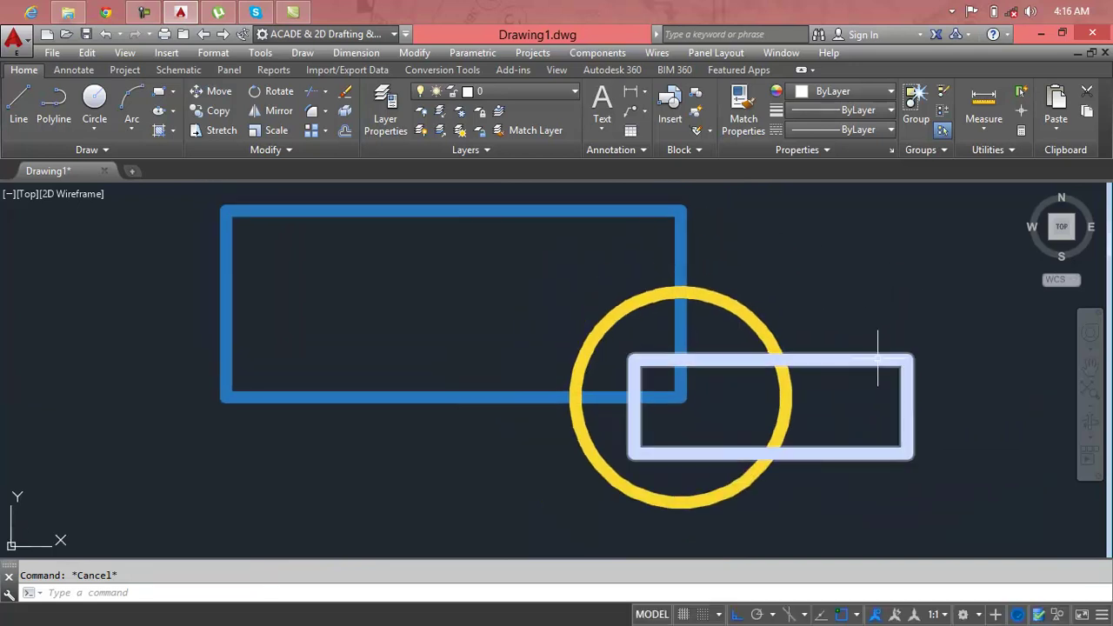
left_click(881, 360)
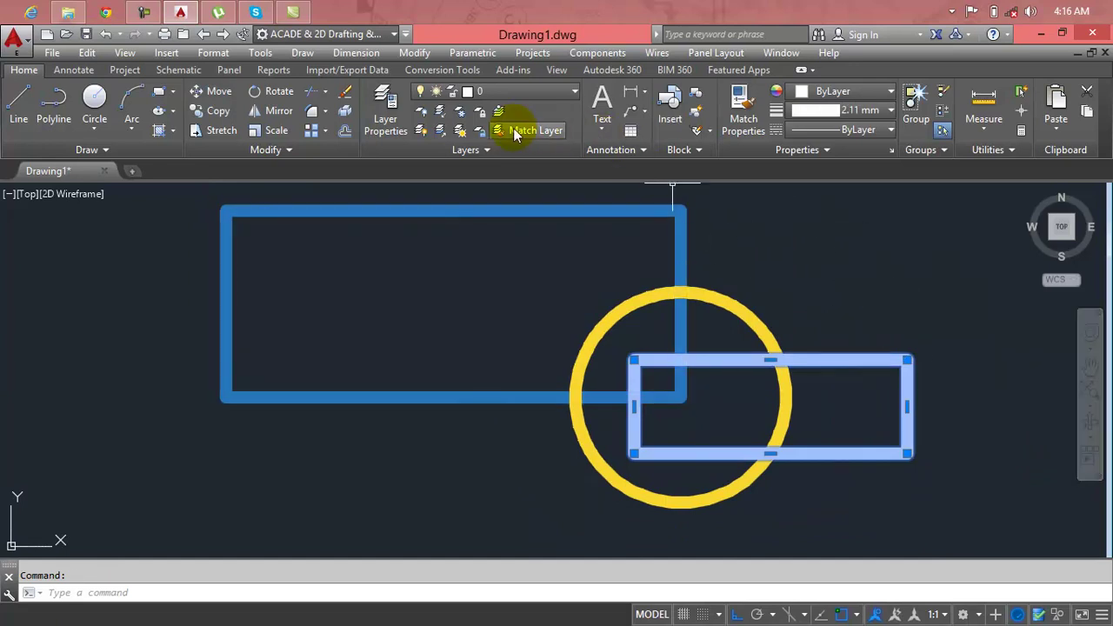
left_click(312, 152)
left_click(364, 189)
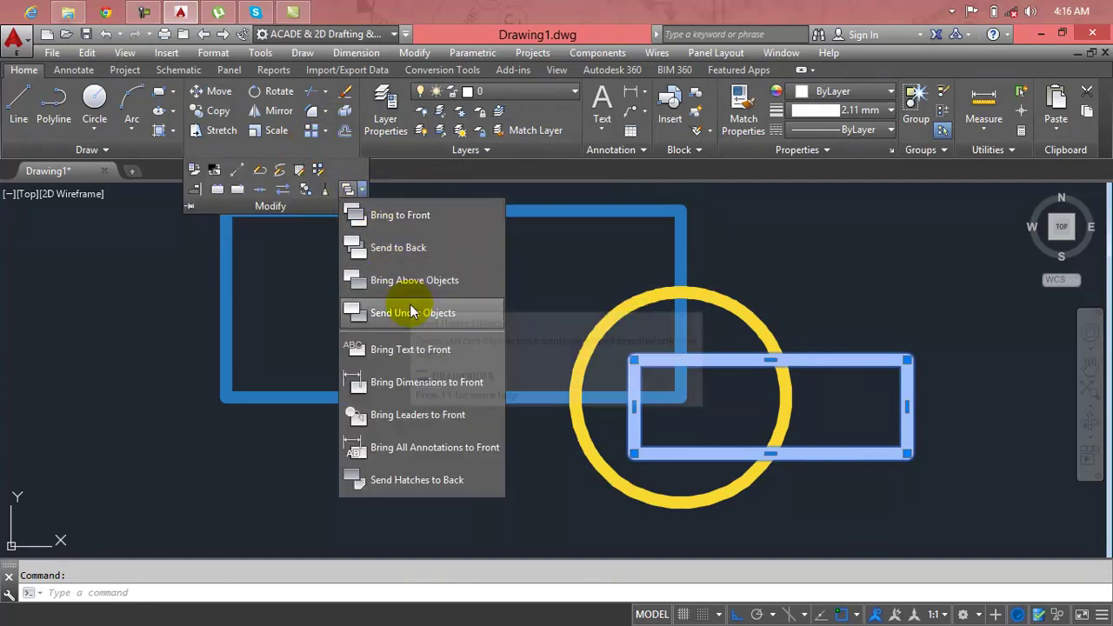
left_click(392, 317)
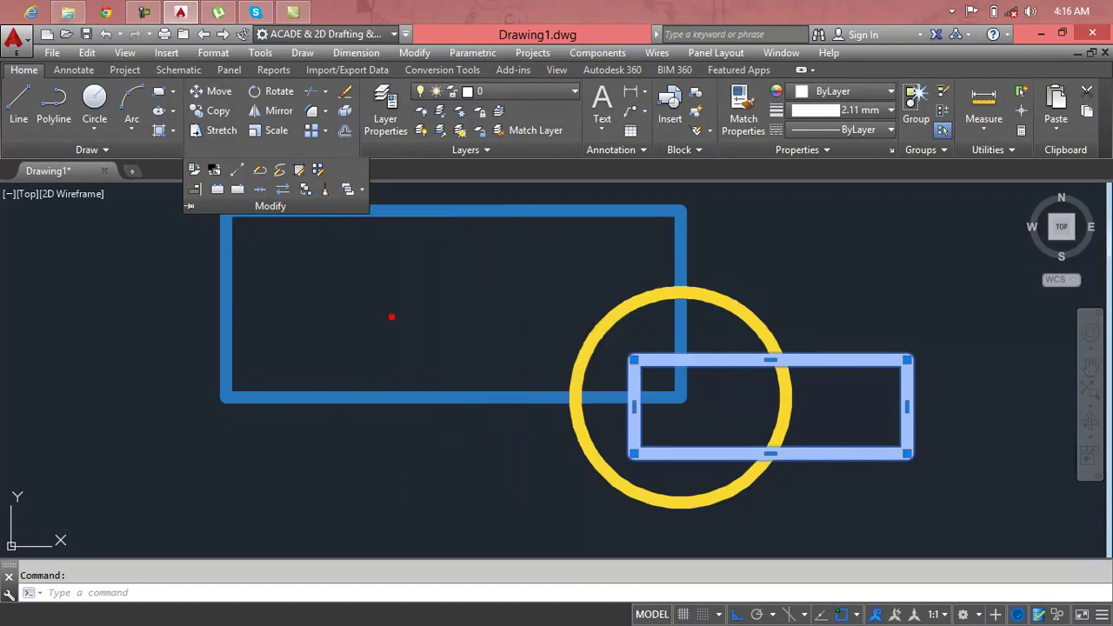
left_click(636, 211)
left_click(636, 211)
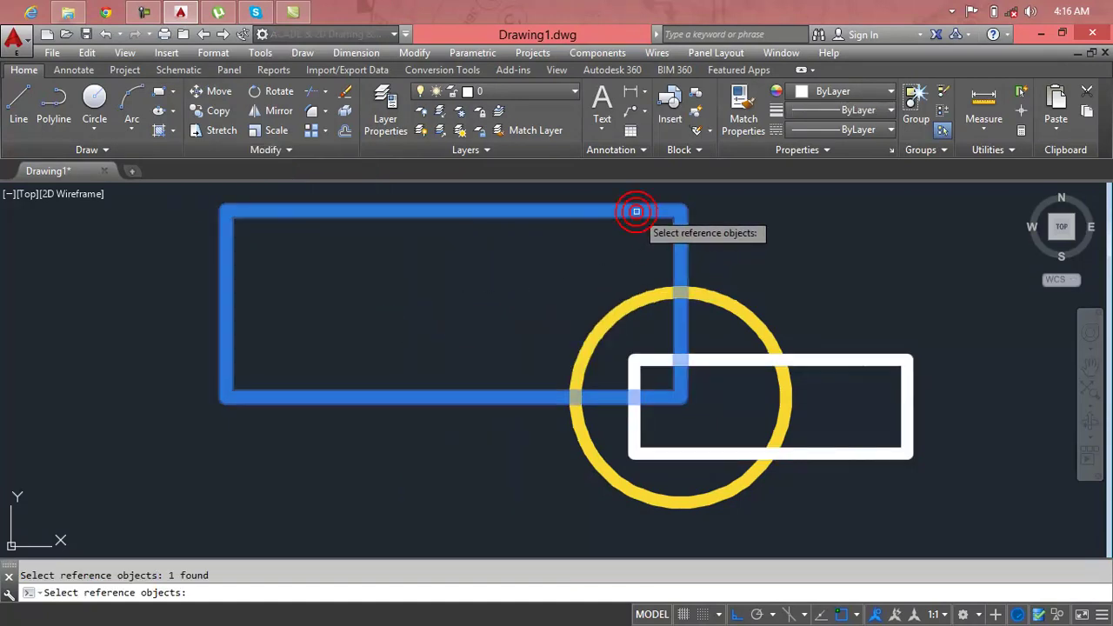
key("Escape")
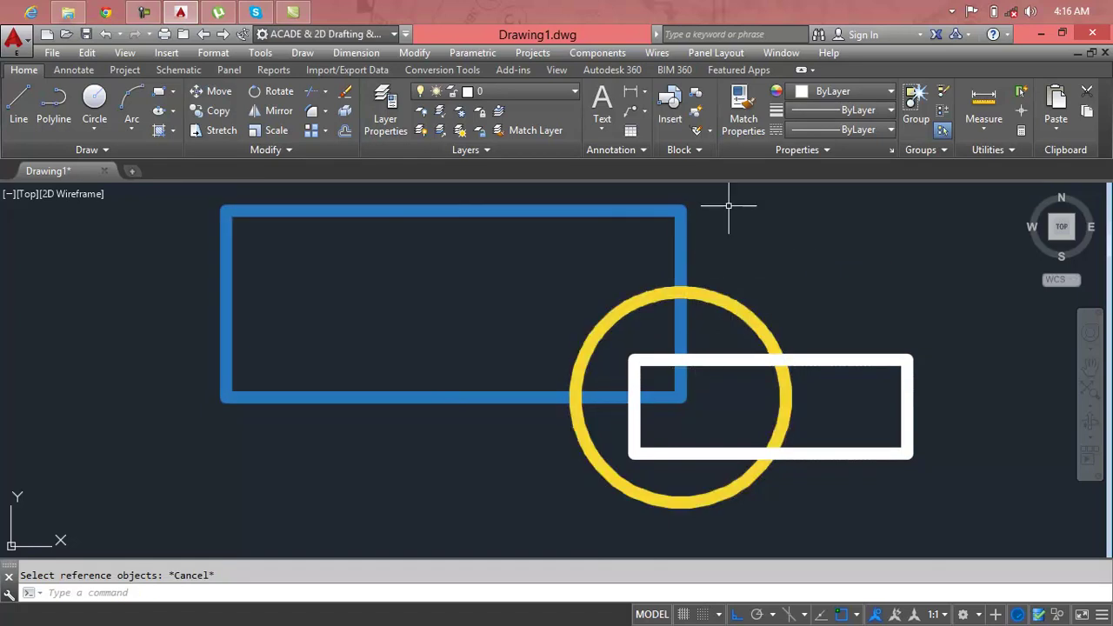
Send the white rectangle under the blue rectangle in the draw order, using the blue rectangle as the reference object.
left_click(311, 150)
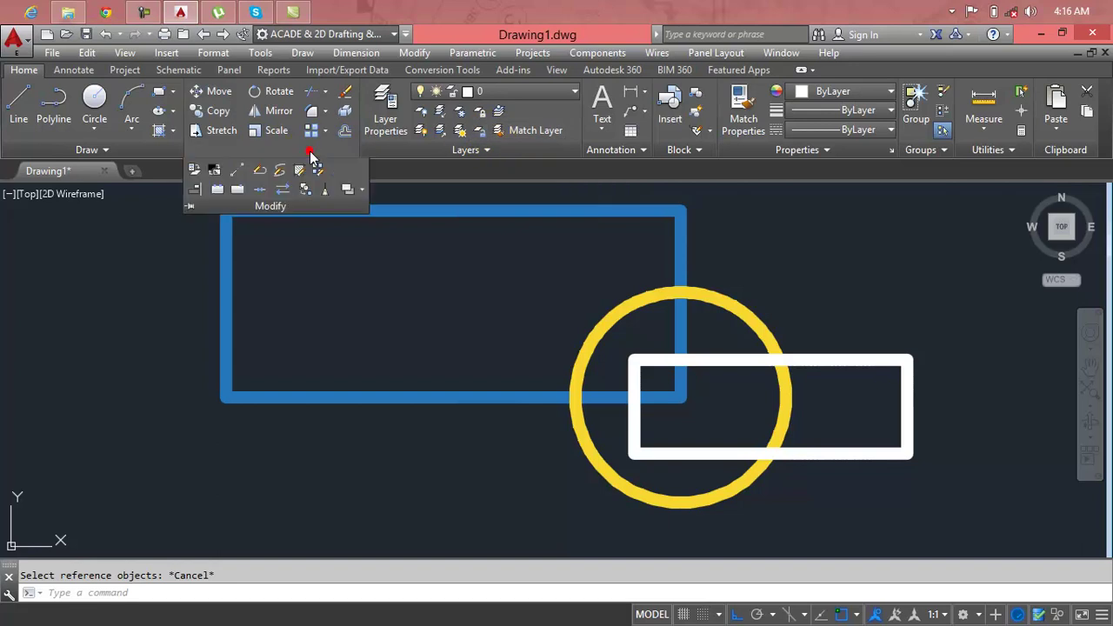
left_click(740, 368)
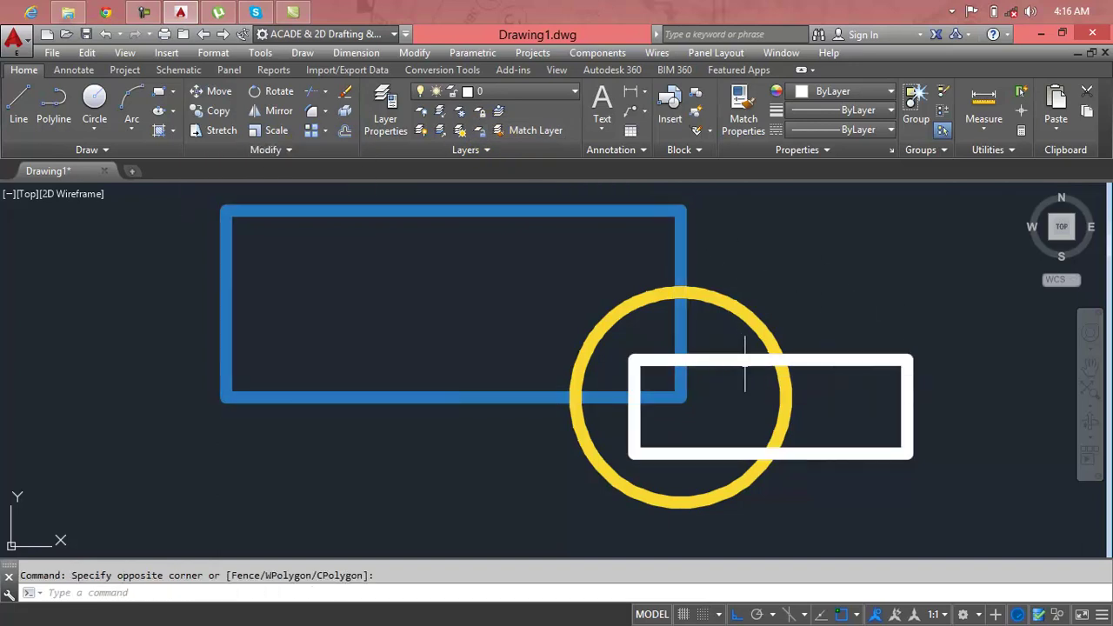
left_click(744, 356)
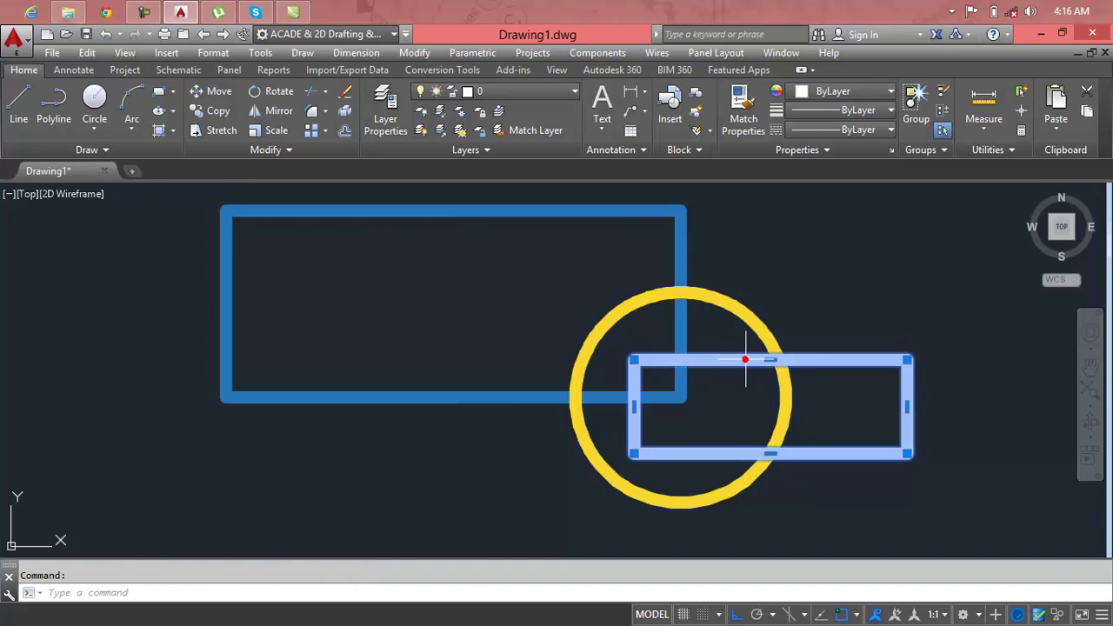
left_click(332, 144)
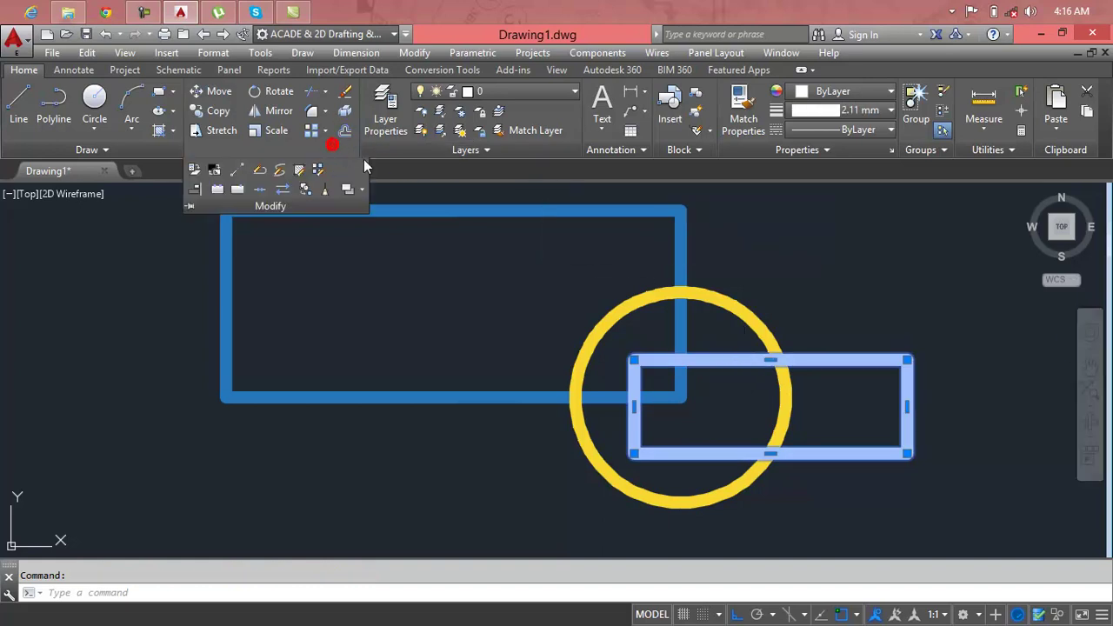
left_click(365, 187)
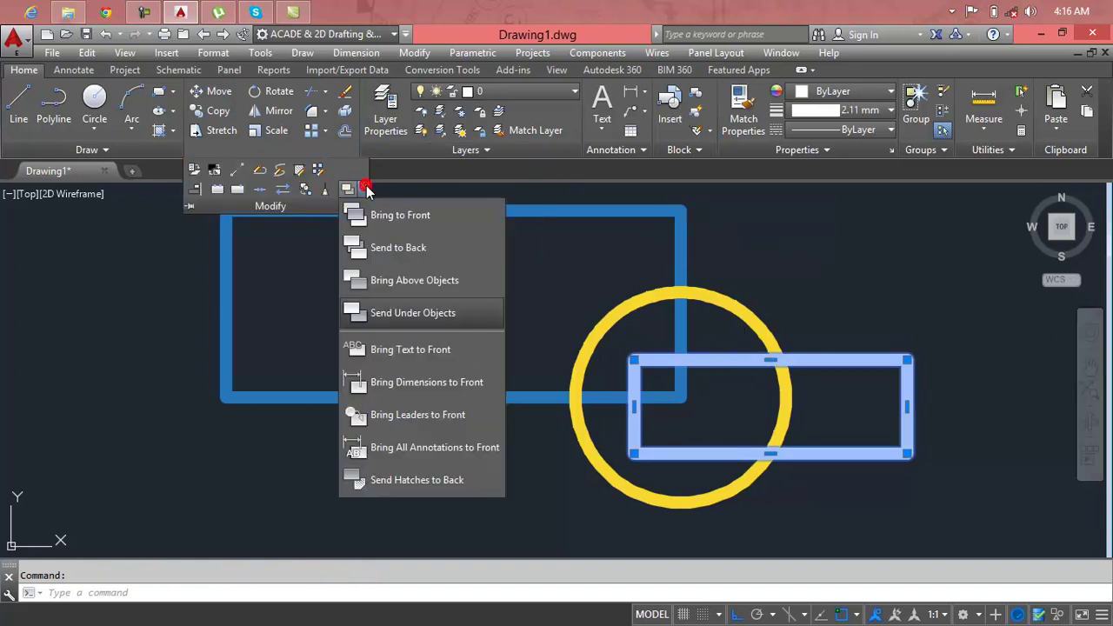
left_click(405, 287)
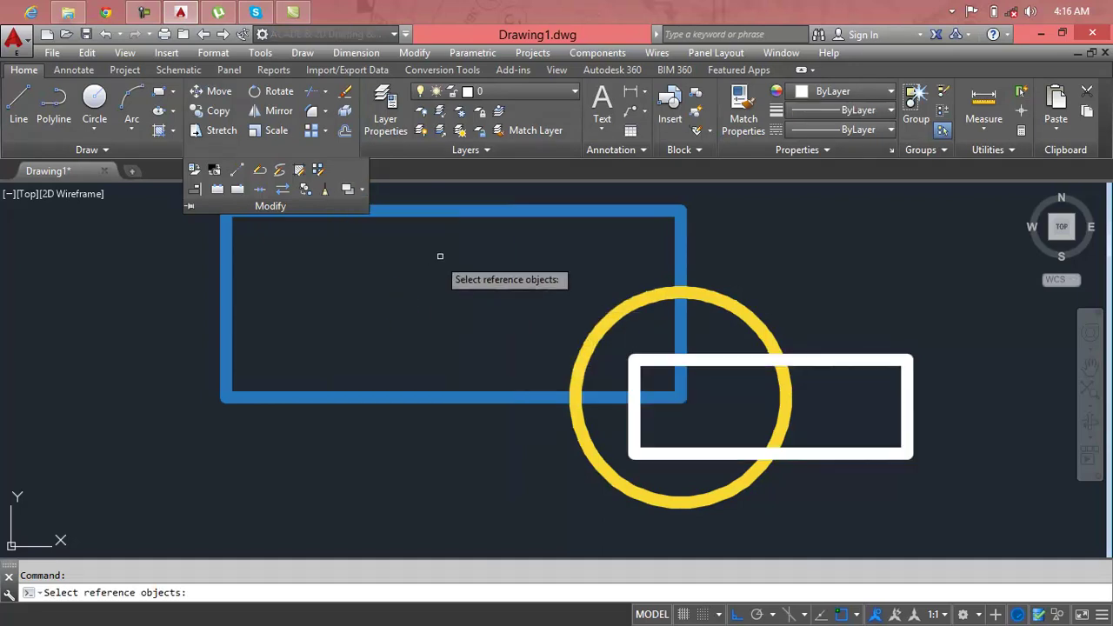
left_click(465, 217)
left_click(490, 202)
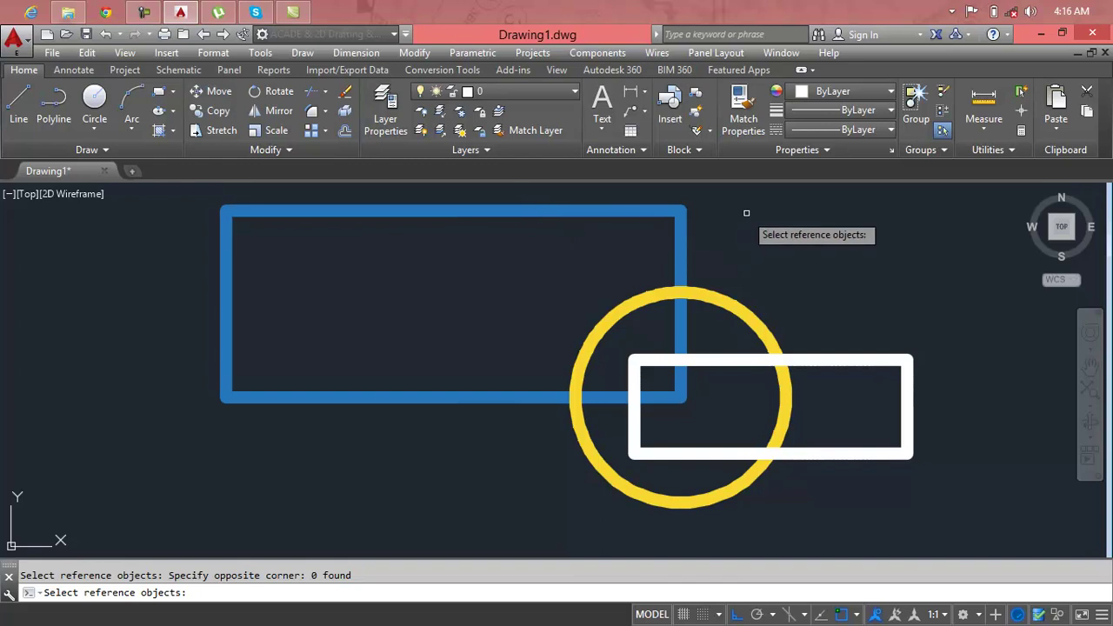
left_click(740, 212)
left_click(664, 232)
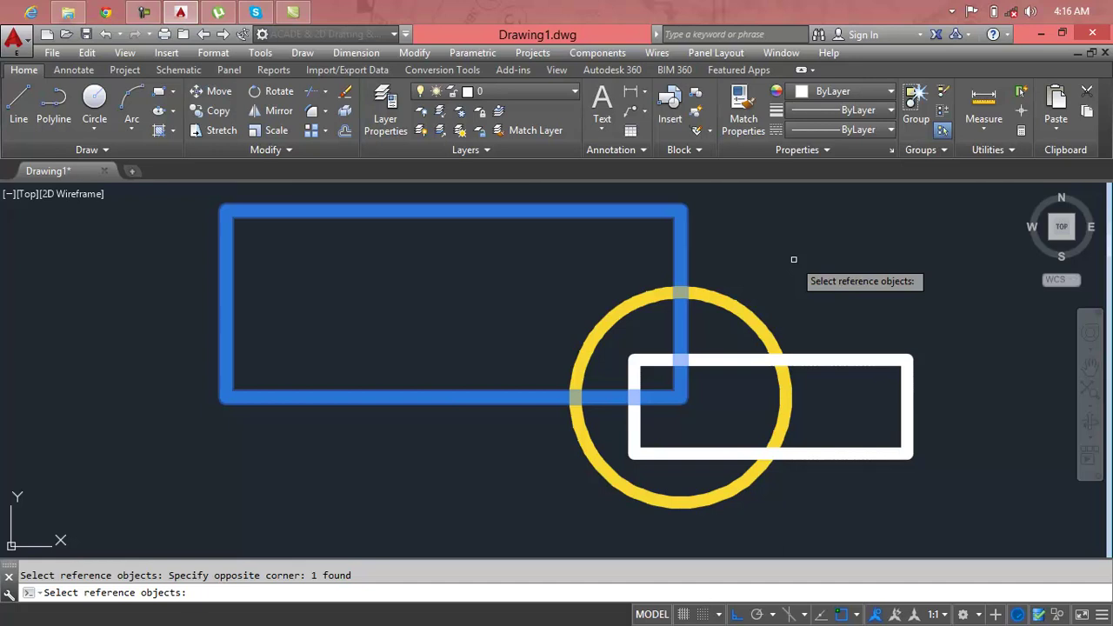
key("Return")
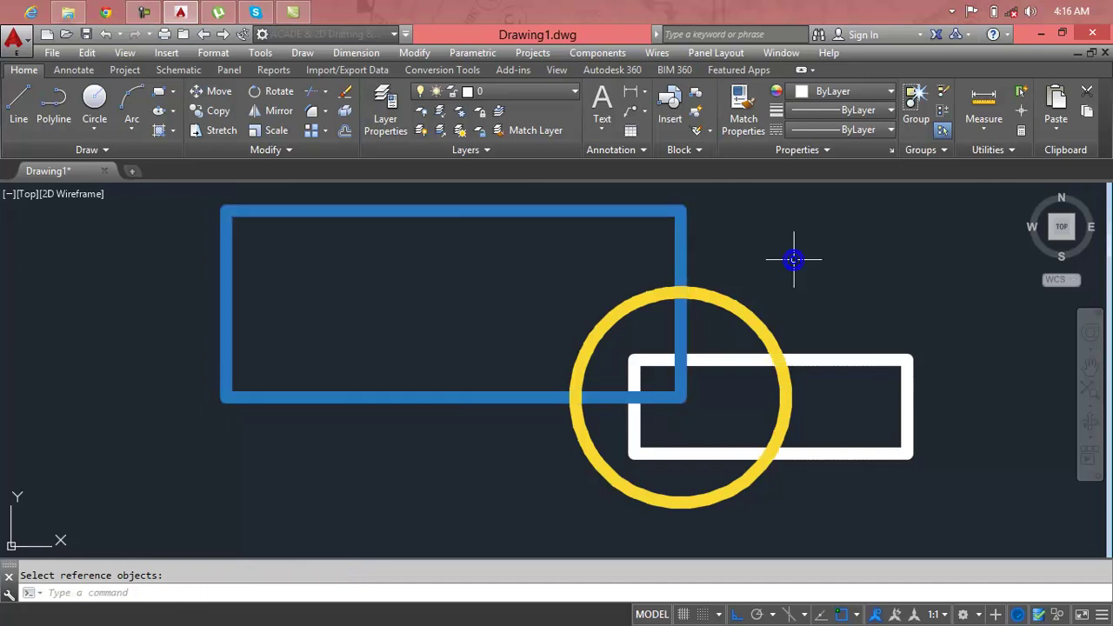
scroll(685, 371, "up", 6)
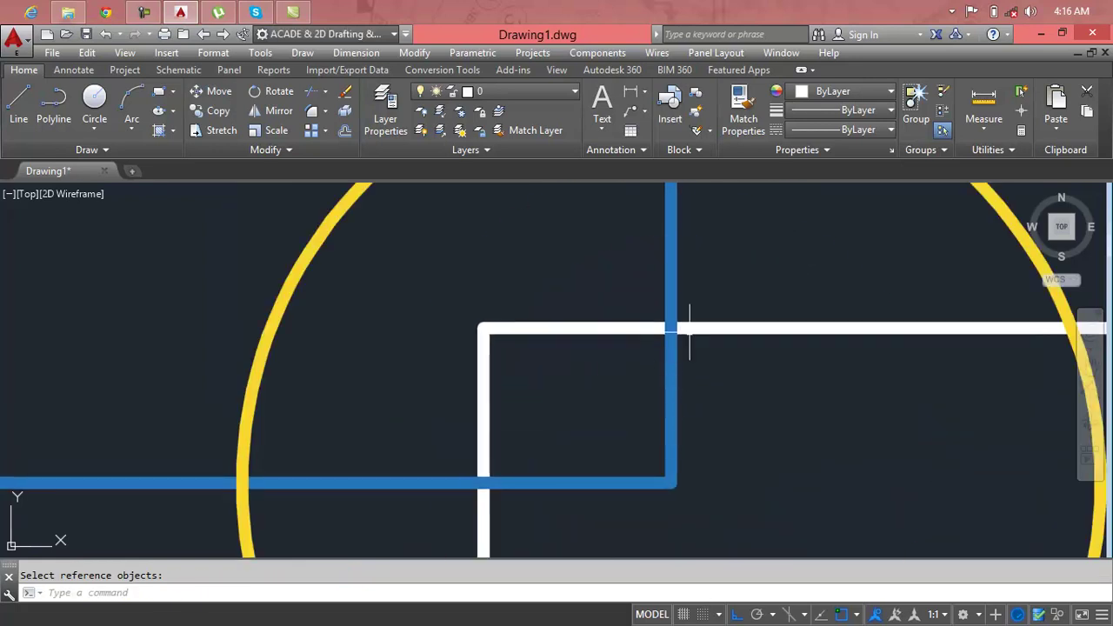
scroll(733, 326, "down", 5)
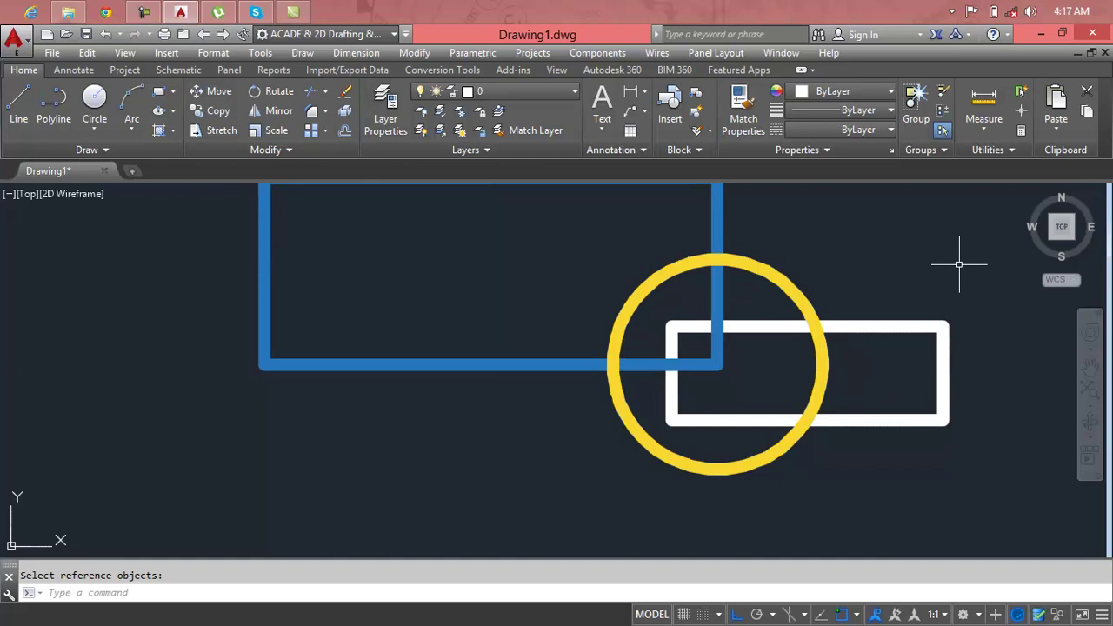
Bring the white rectangle above the yellow circle with Bring Above Objects, using the circle as the reference object.
key("Escape")
left_click(925, 328)
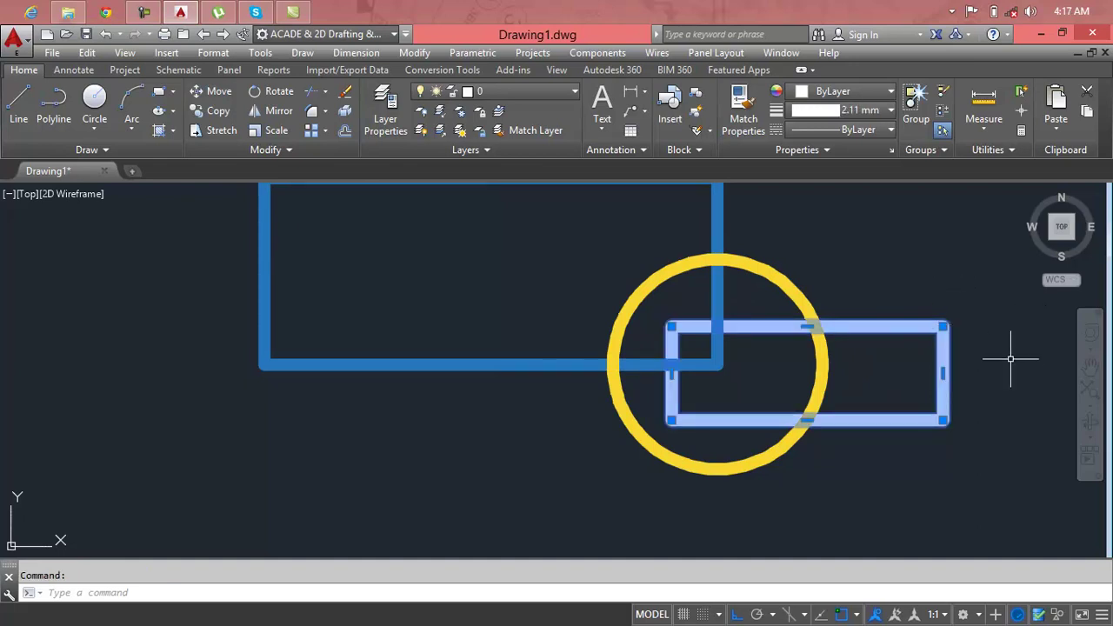
left_click(353, 149)
left_click(360, 191)
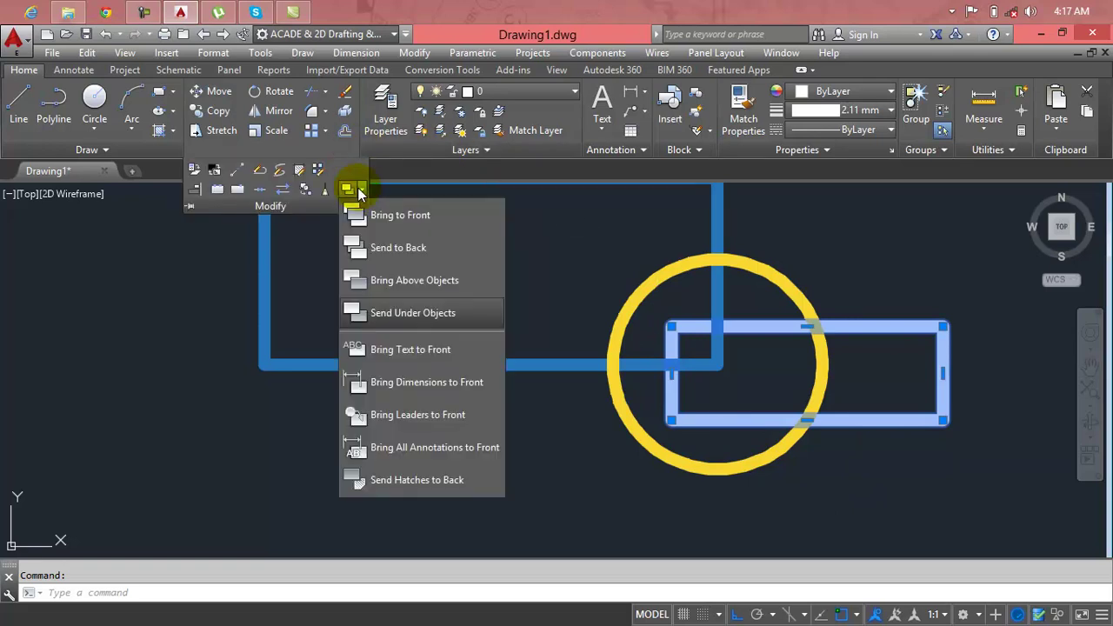
left_click(418, 281)
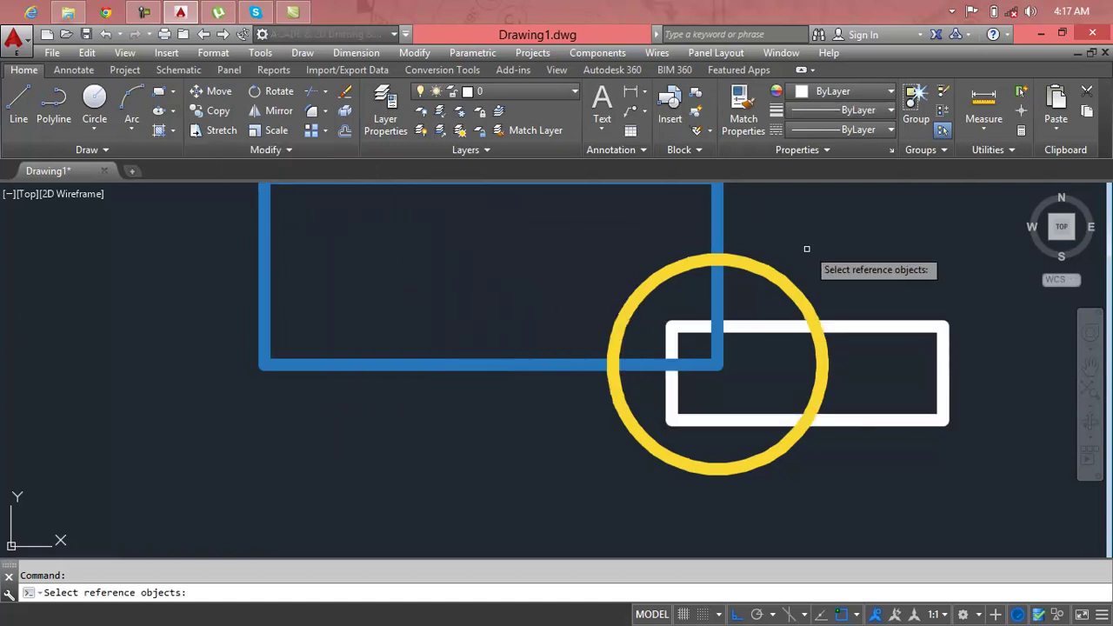
left_click(767, 274)
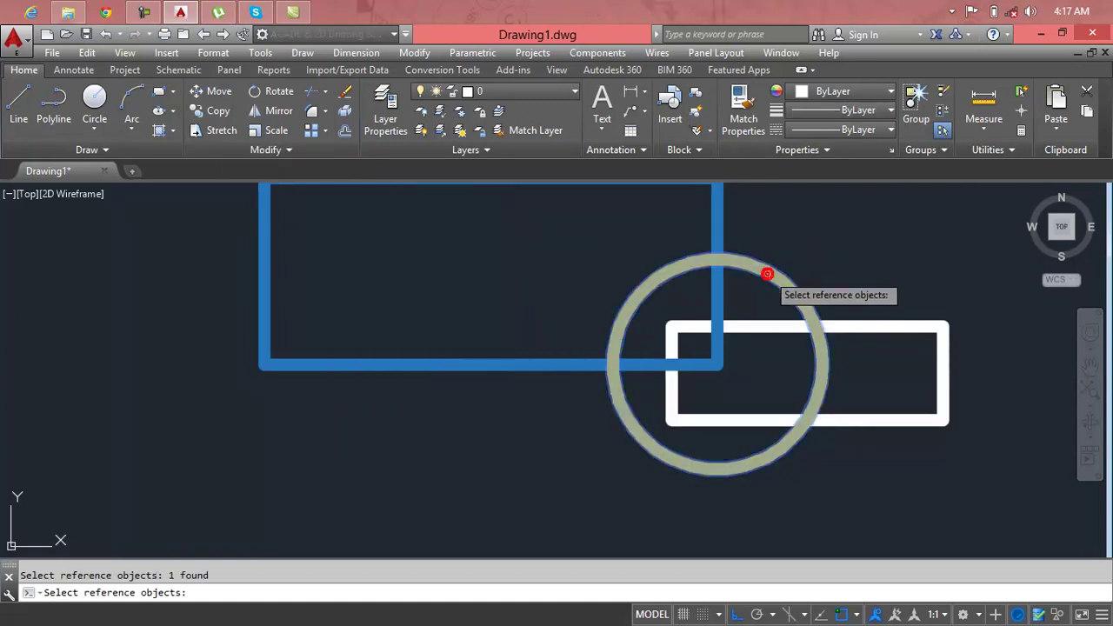
key("Return")
scroll(808, 317, "up", 6)
scroll(813, 320, "up", 2)
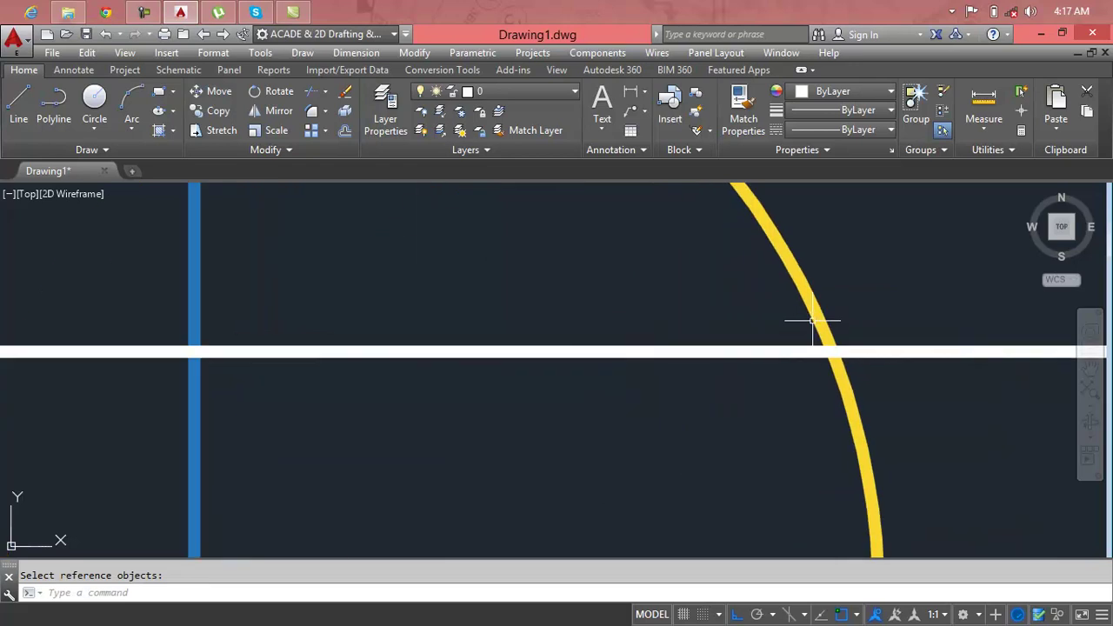
scroll(820, 365, "down", 8)
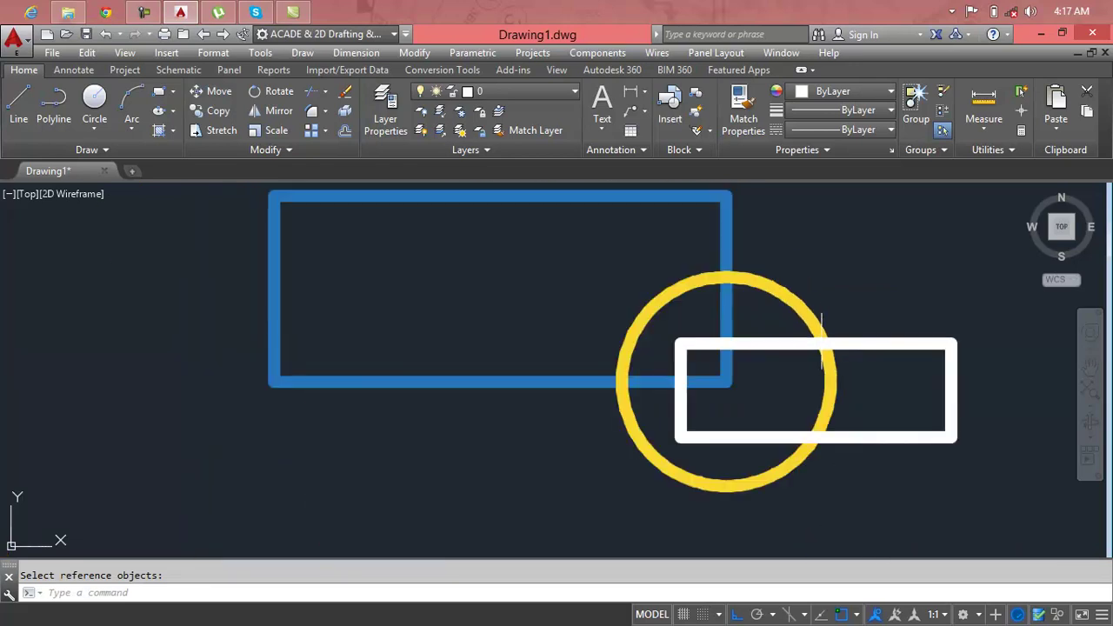
Erase the blue rectangle, the yellow circle and the white rectangle together.
left_click(869, 259)
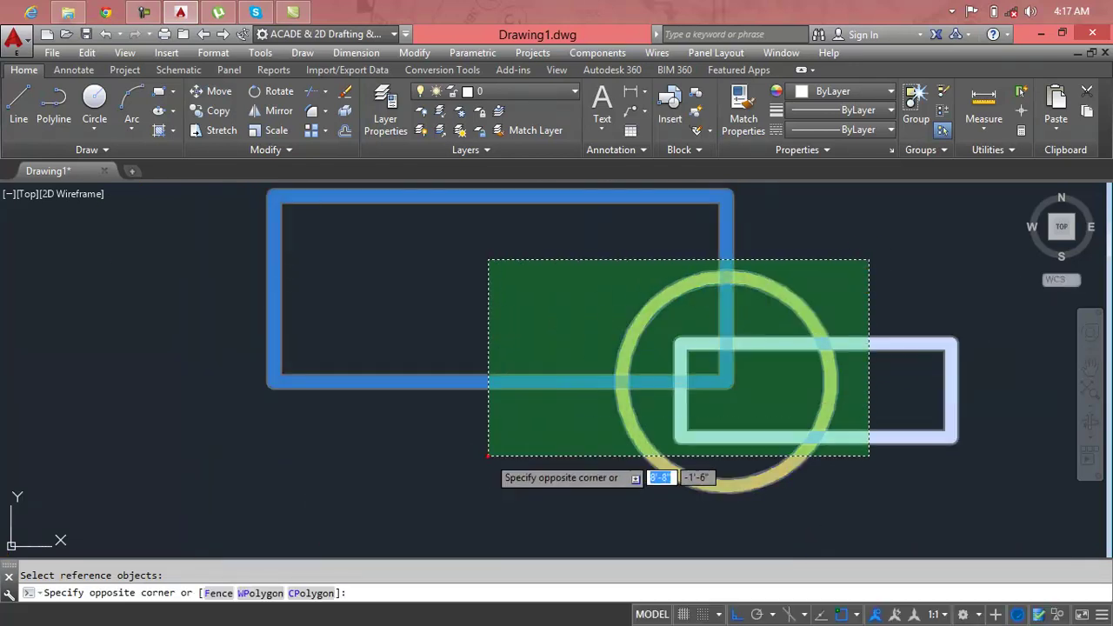
left_click(488, 455)
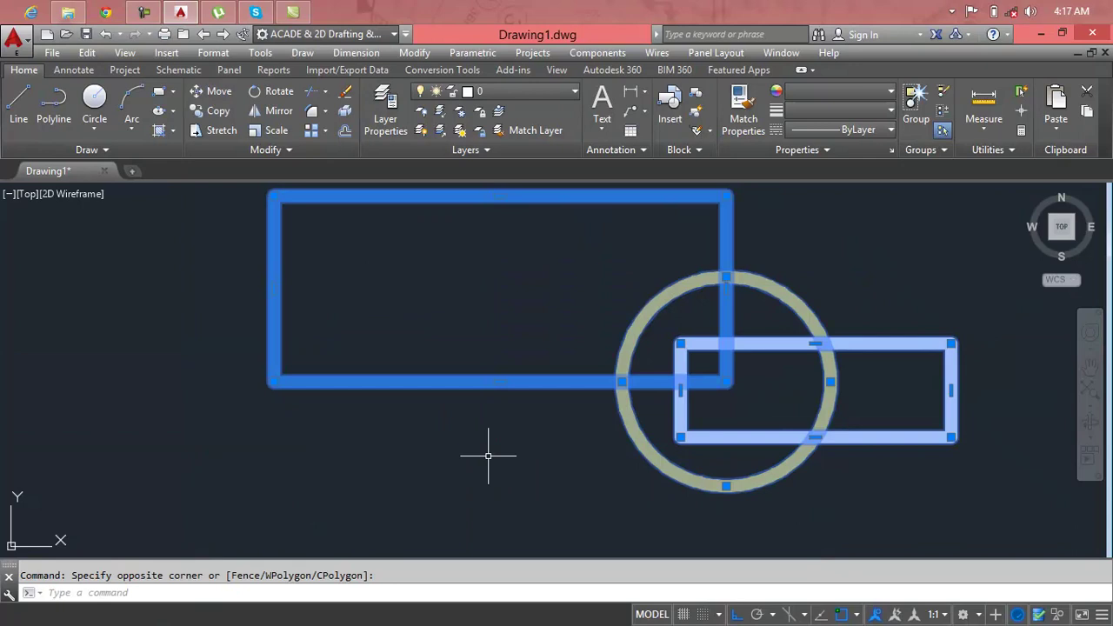
key("Delete")
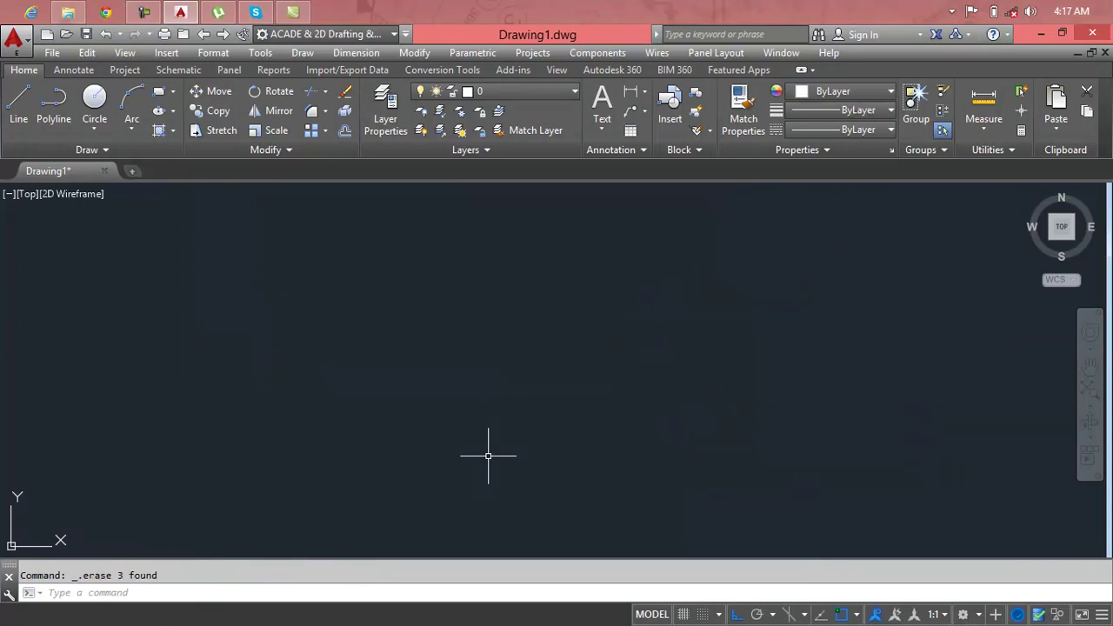